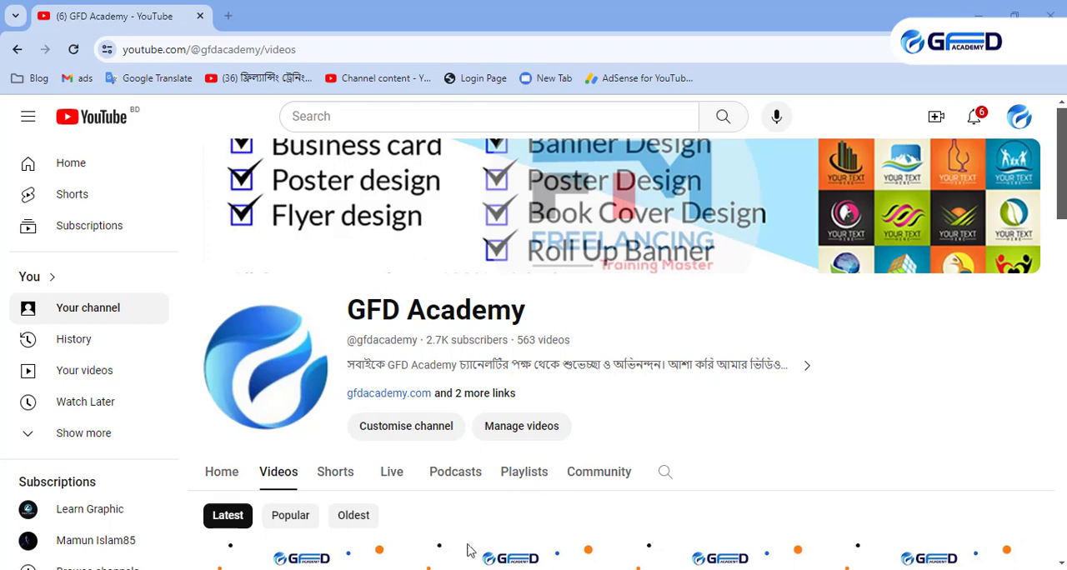
- Switch to the Google Translate window and look over the two logo prompts in the source text
mouse_move(440, 569)
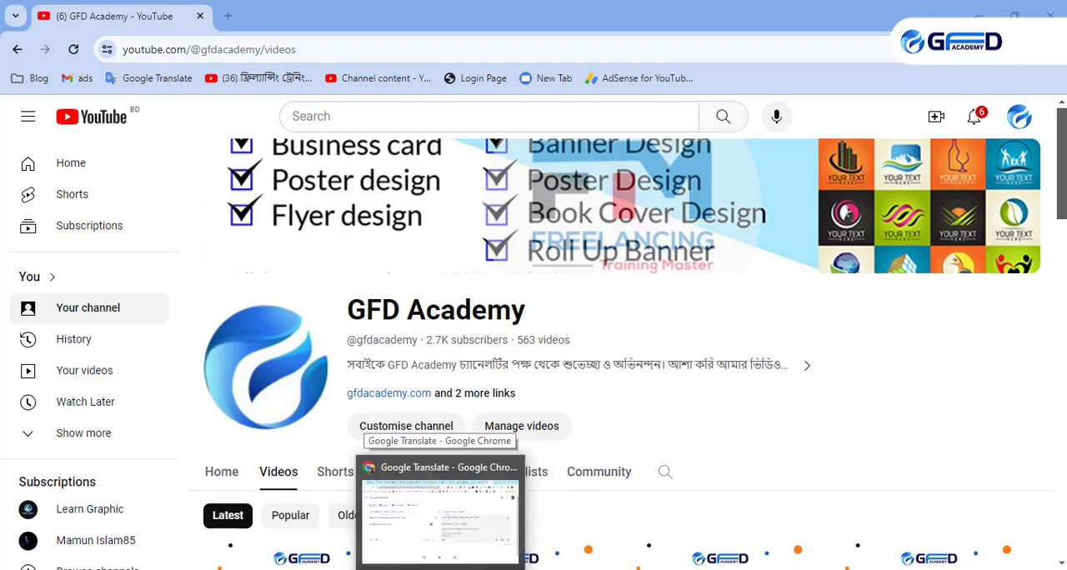
click(440, 517)
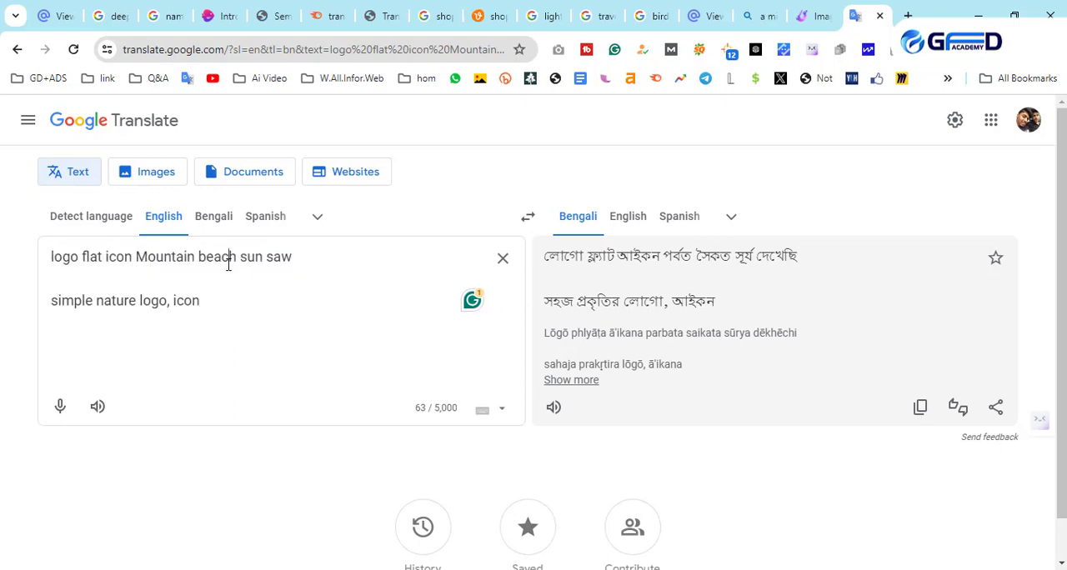
drag(201, 300, 42, 300)
click(151, 300)
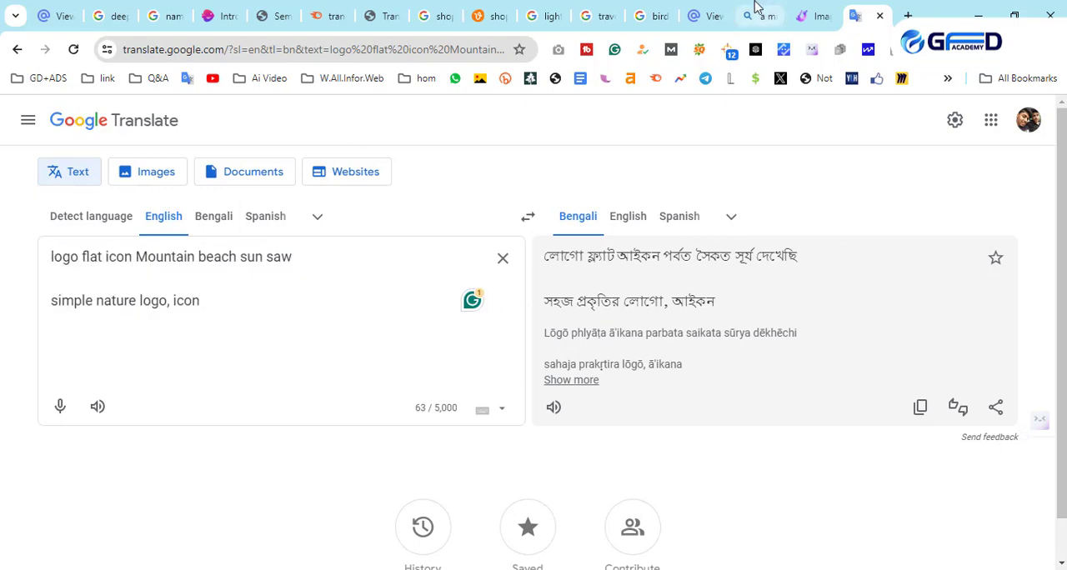
- Switch to the Microsoft Designer Image Creator page and examine its web address
click(815, 10)
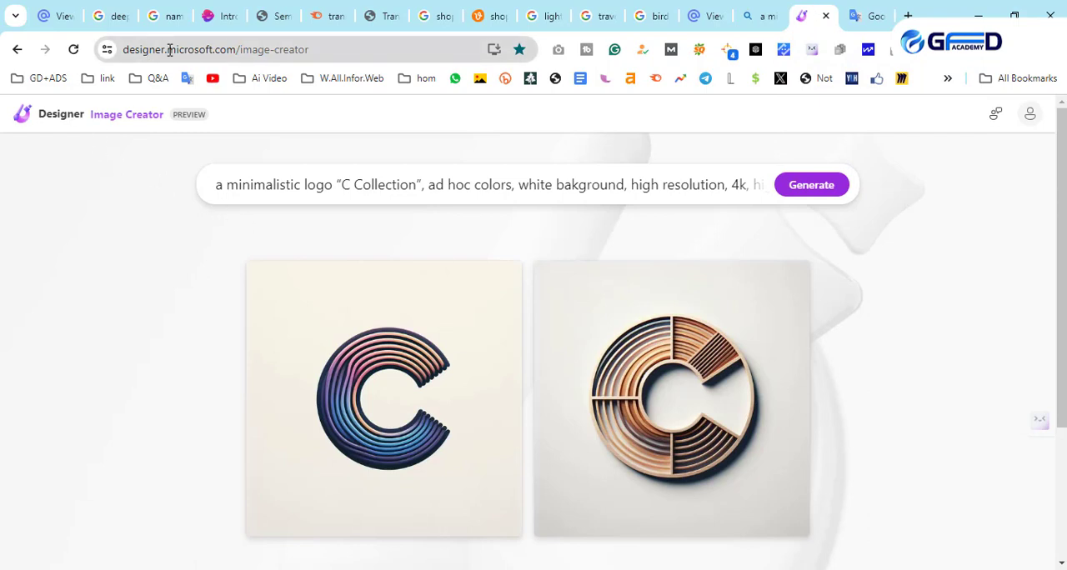
drag(163, 49, 133, 52)
click(348, 49)
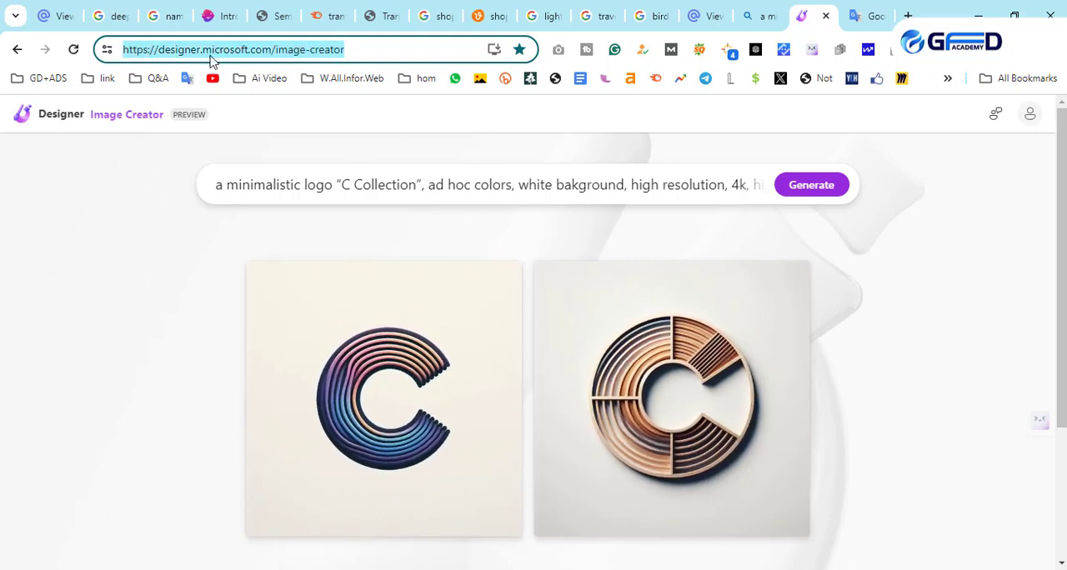
click(209, 55)
drag(193, 49, 273, 49)
click(295, 52)
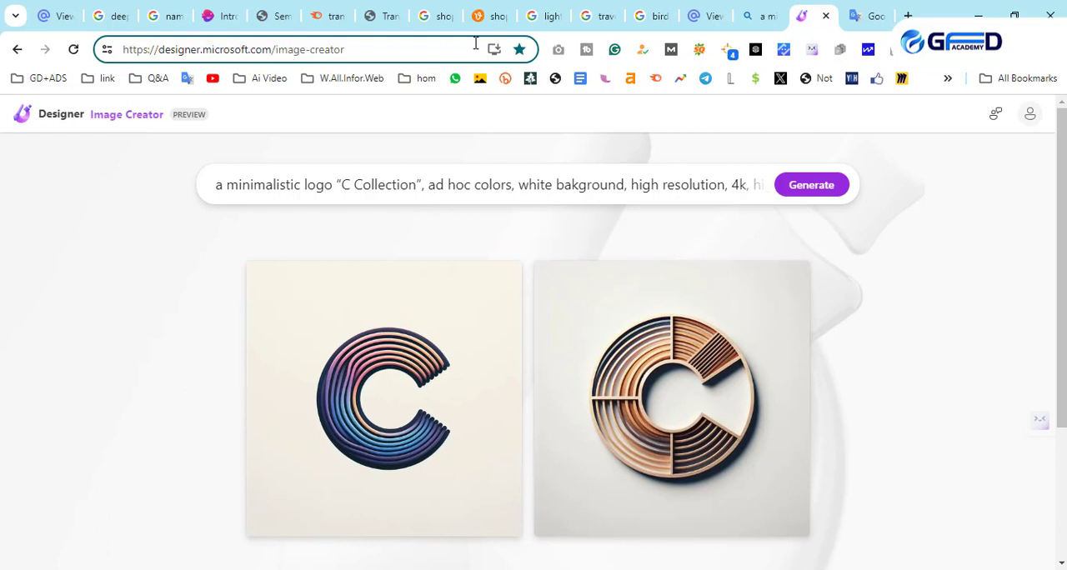
drag(358, 50, 213, 50)
click(126, 50)
mouse_move(123, 50)
mouse_down()
mouse_move(355, 58)
mouse_move(118, 49)
mouse_up()
click(148, 195)
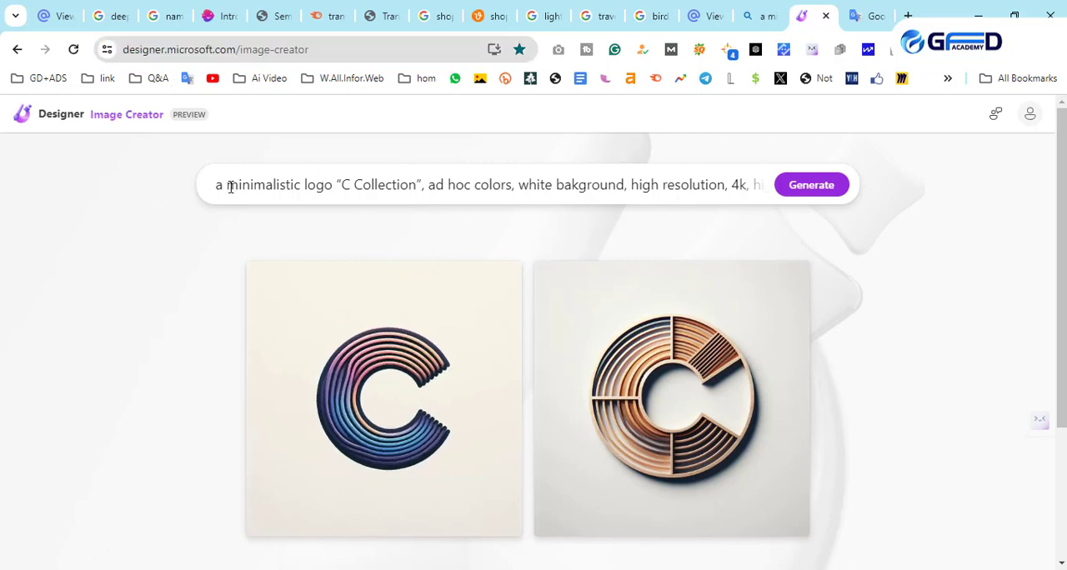
- Expand the Image Creator prompt and examine its full text, including the quoted logo name
drag(231, 183, 811, 185)
click(509, 204)
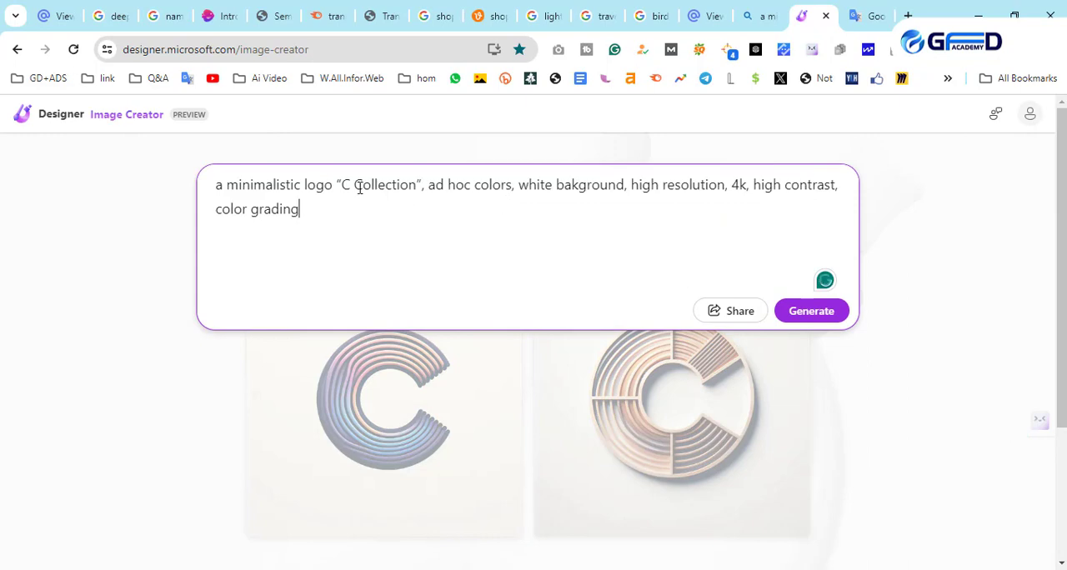
drag(341, 184, 415, 184)
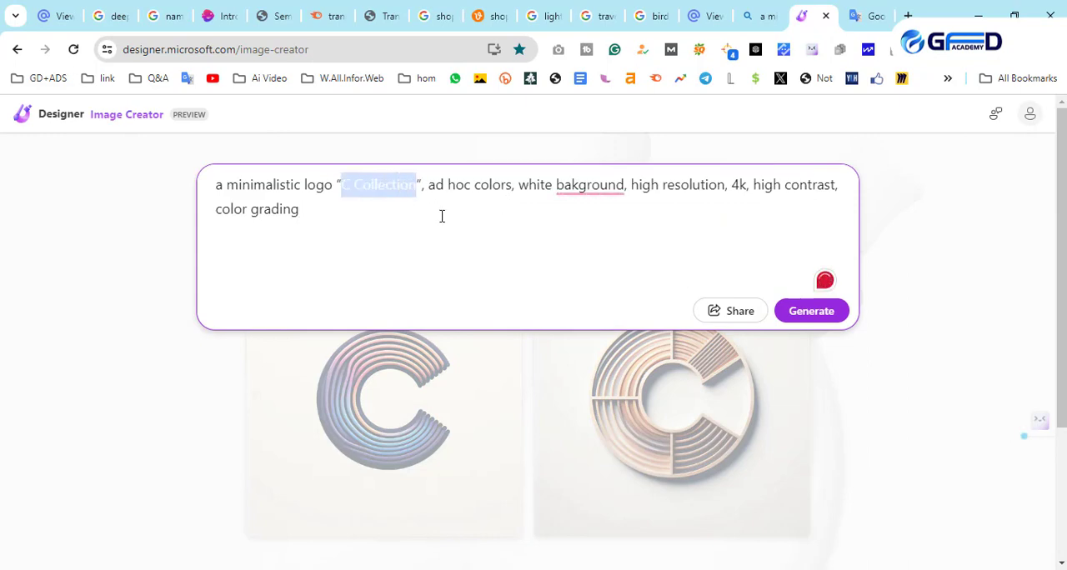
click(440, 215)
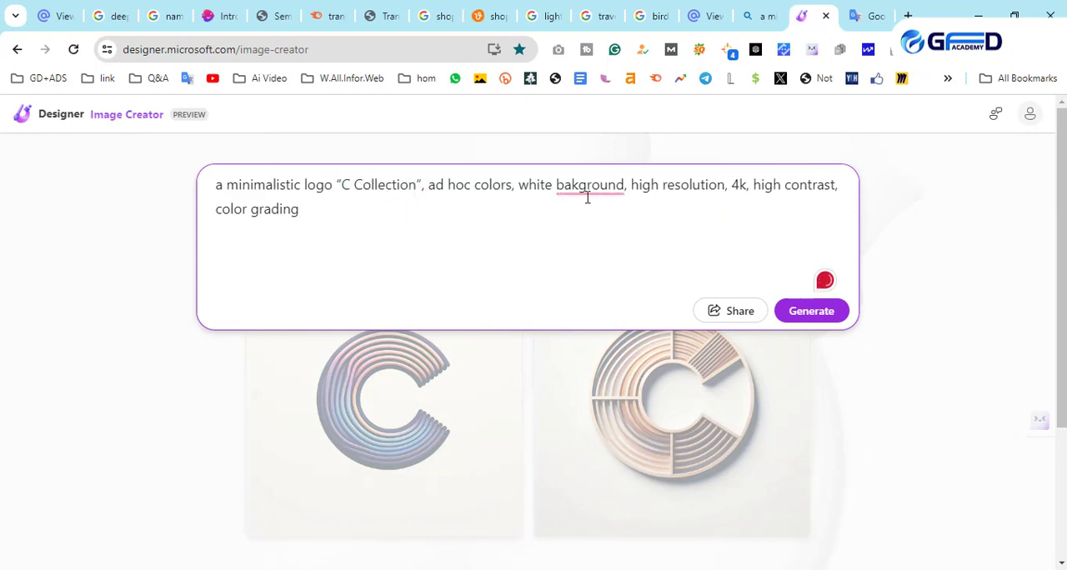
- Switch to the Copilot Designer page and look over its prompt and the generated logo images
click(753, 17)
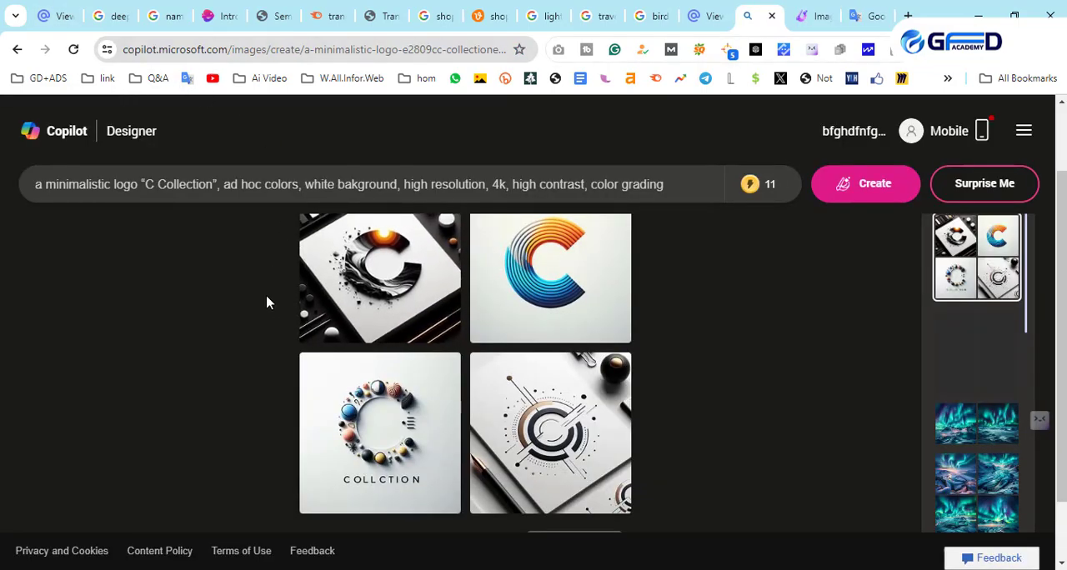
click(153, 190)
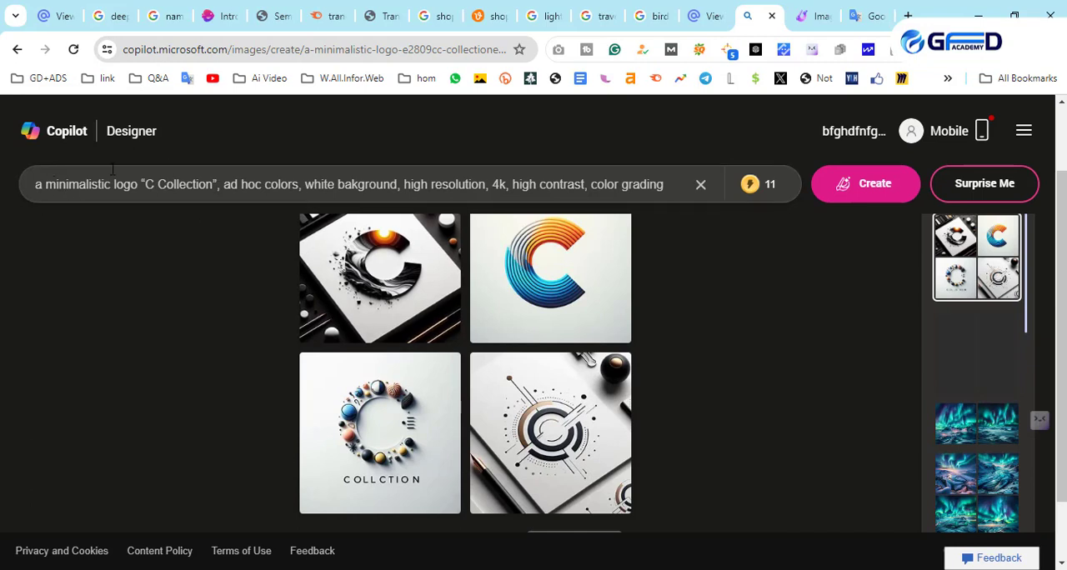
click(236, 246)
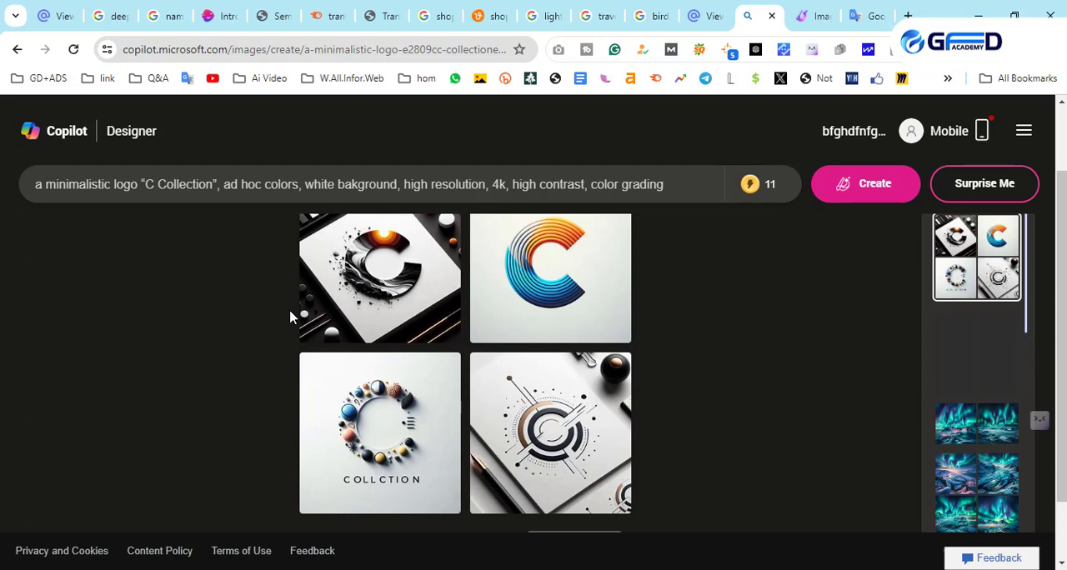
- Copy the prompt "logo flat icon Mountain beach sun saw" from the Google Translate source text
click(866, 16)
drag(324, 258, 9, 272)
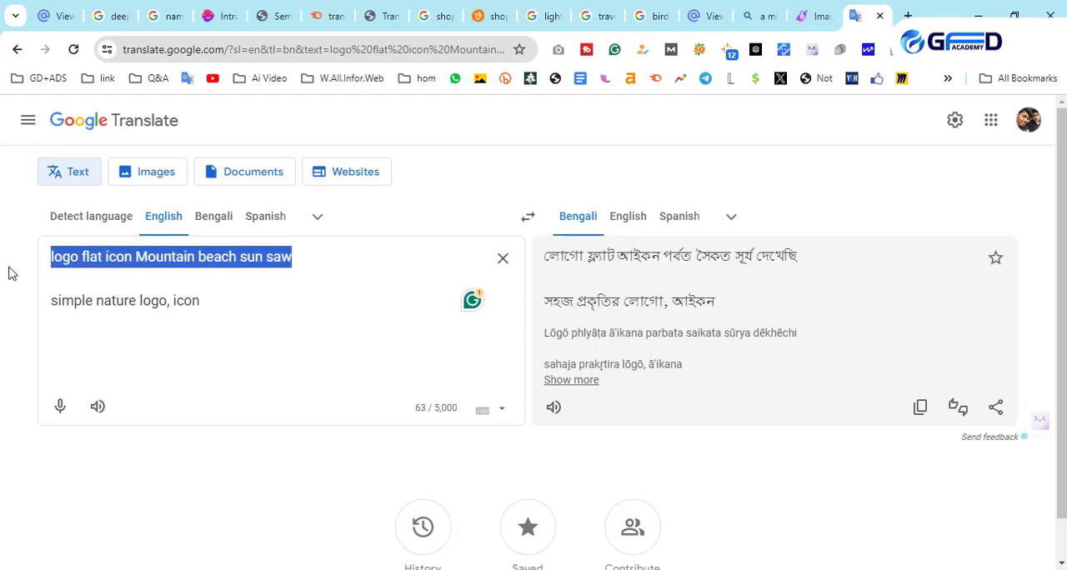
right_click(81, 259)
click(142, 334)
- In Copilot Designer, replace the prompt with the copied "logo flat icon Mountain beach sun saw", generate the images and view them
click(758, 16)
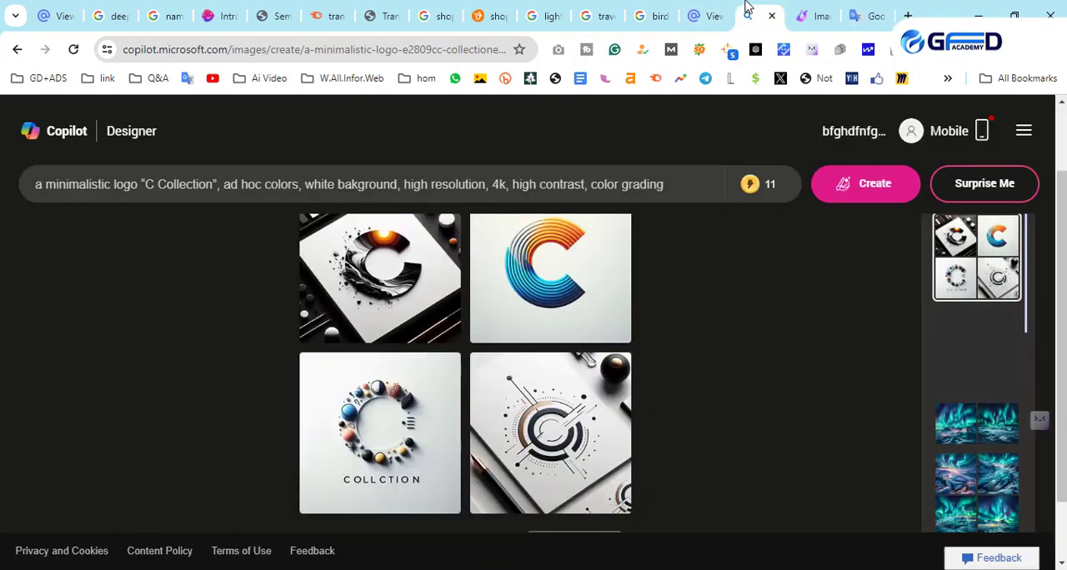
click(237, 185)
key(ctrl+a)
right_click(236, 189)
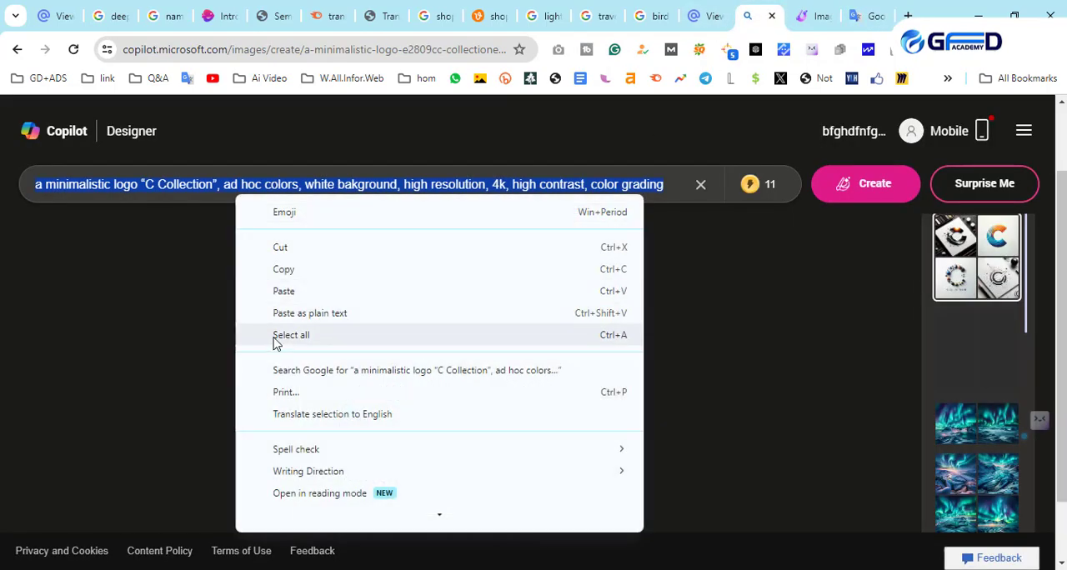
click(284, 291)
click(853, 193)
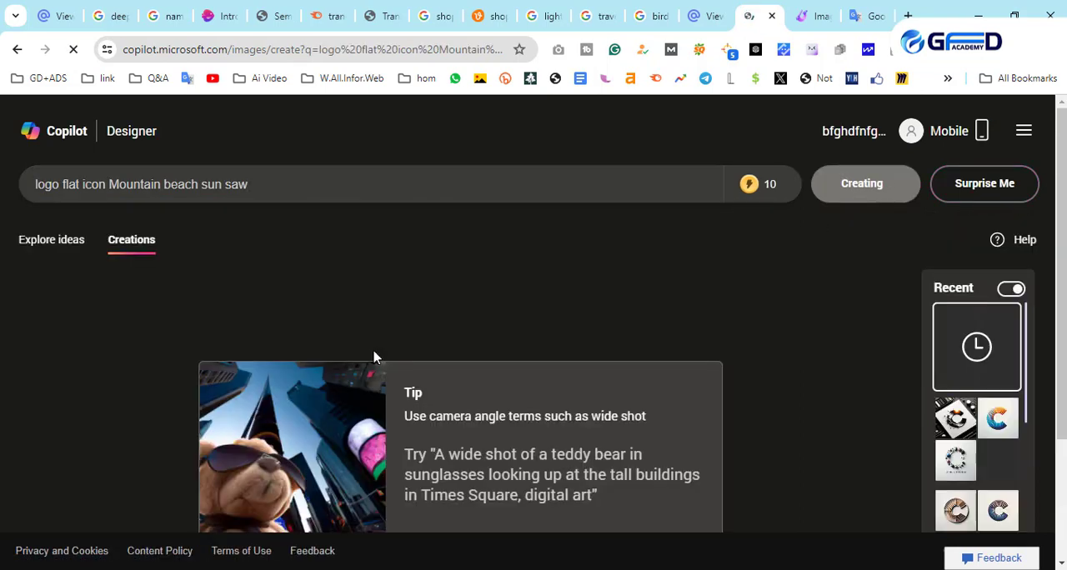
scroll(249, 365, down, 3)
mouse_move(746, 194)
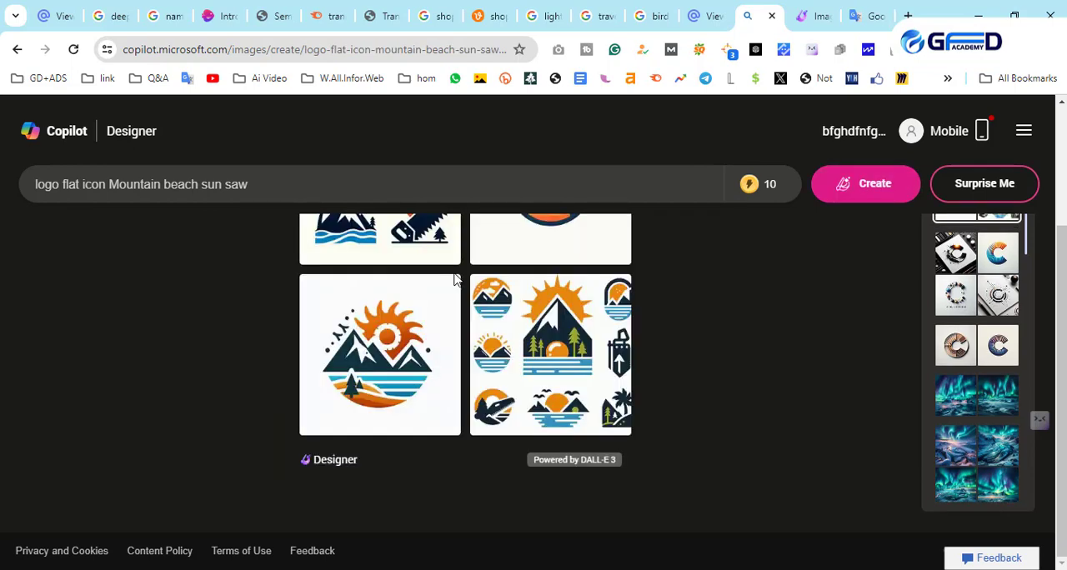
scroll(462, 374, up, 2)
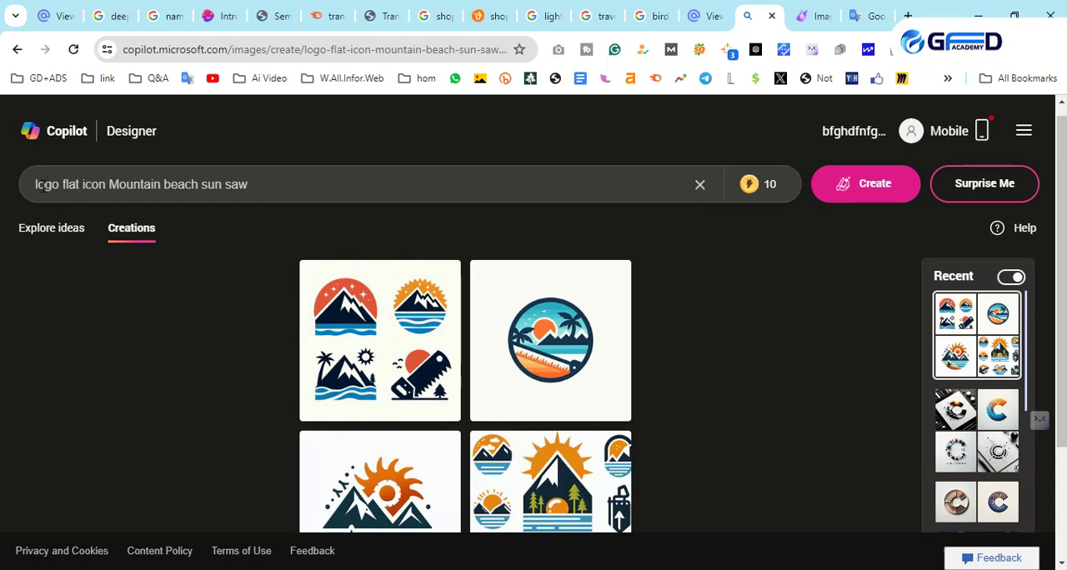
- Append "My Logo Name:" and the person's full name to the Copilot Designer prompt, generate new logos and view them
drag(37, 185, 255, 185)
click(305, 174)
text(My Logo Na)
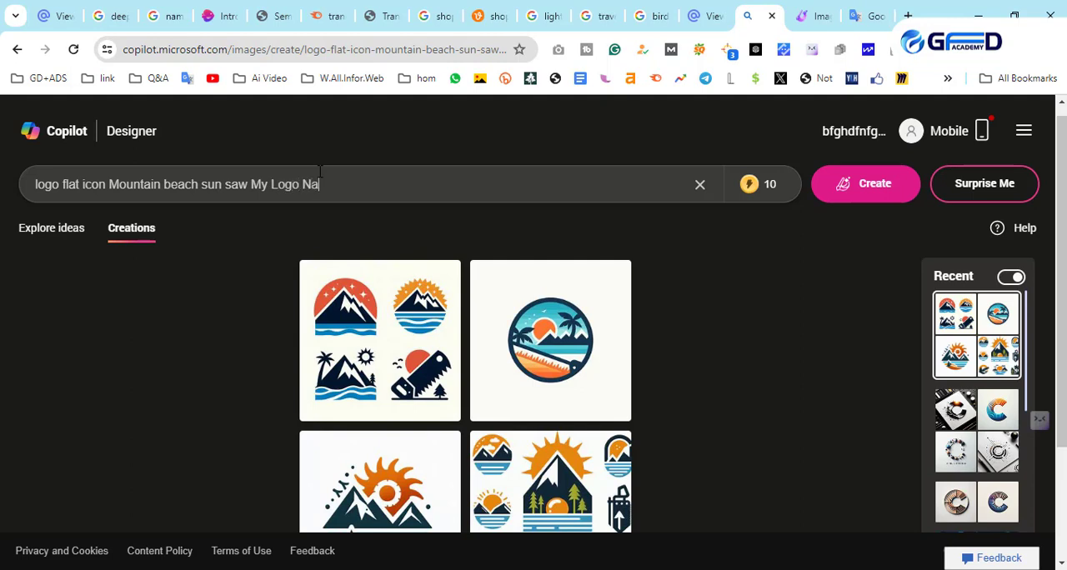
text(me:)
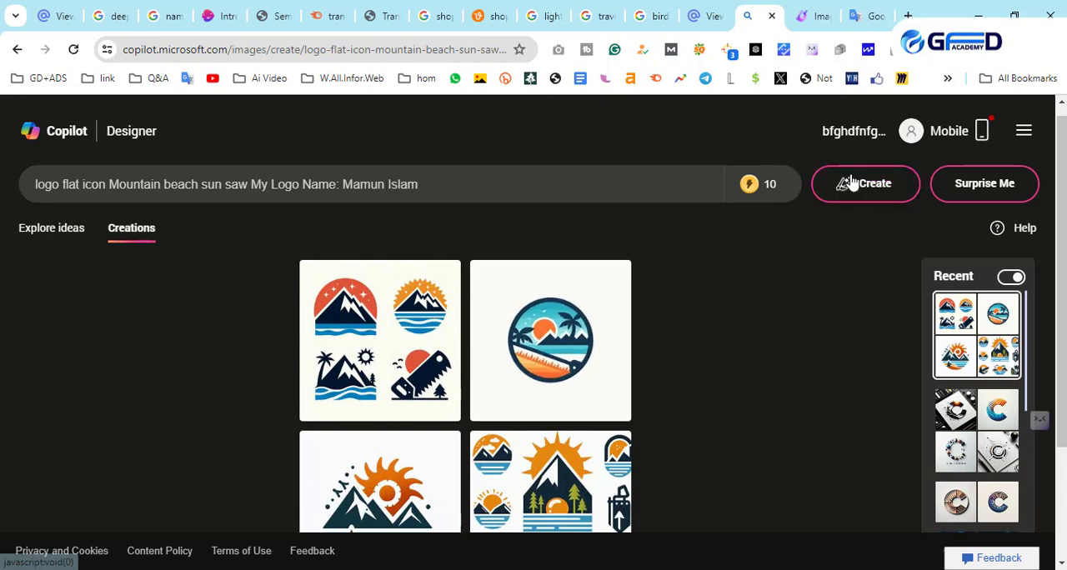
click(851, 183)
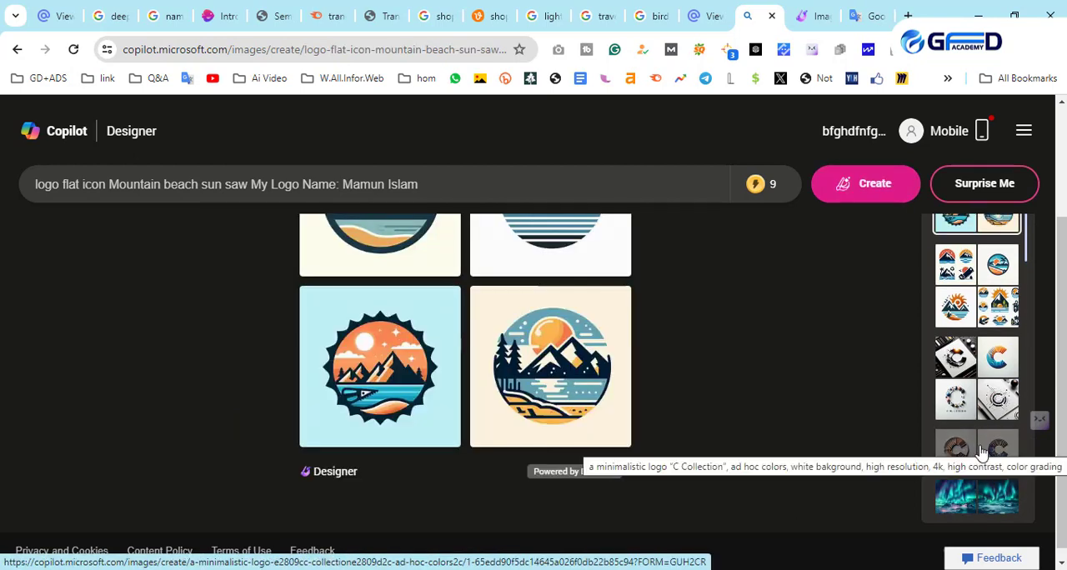
scroll(522, 305, up, 1)
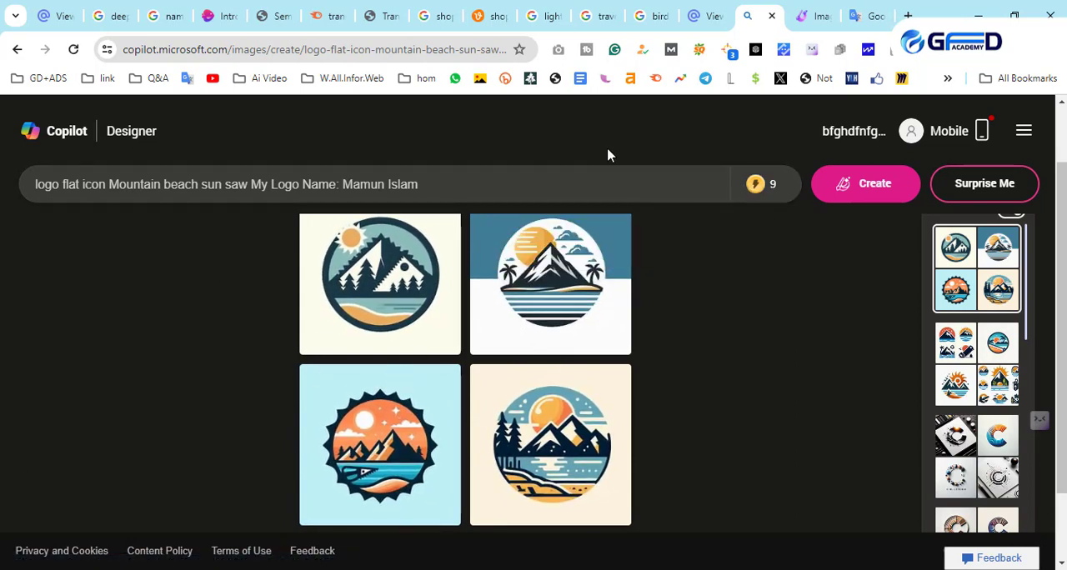
- In Microsoft Designer Image Creator, replace the prompt with "logo flat icon Mountain beach sun saw", generate the logos and view them
click(803, 10)
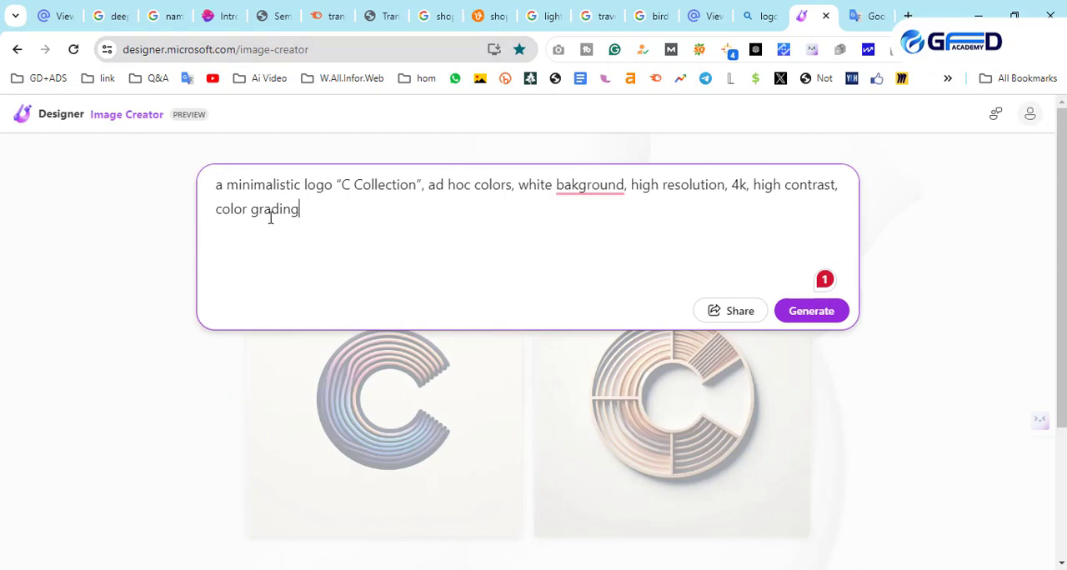
drag(306, 209, 200, 190)
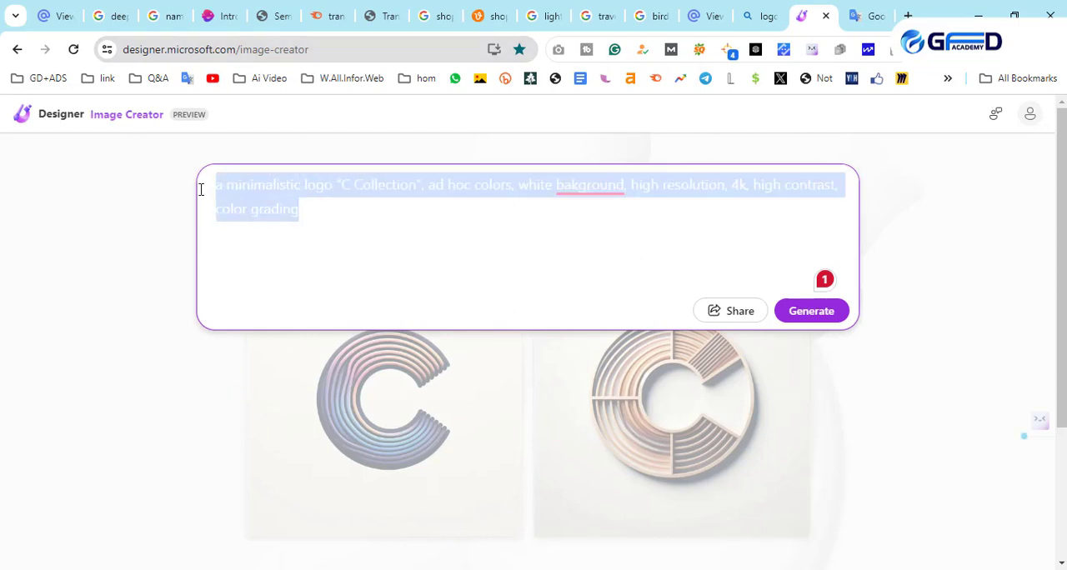
drag(360, 202, 217, 180)
right_click(254, 200)
click(353, 303)
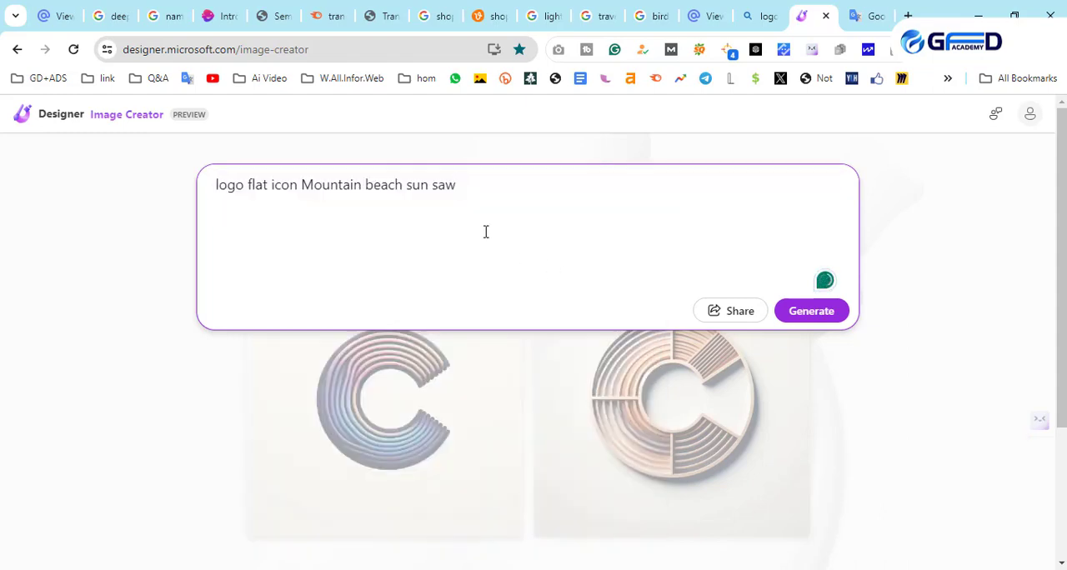
click(823, 310)
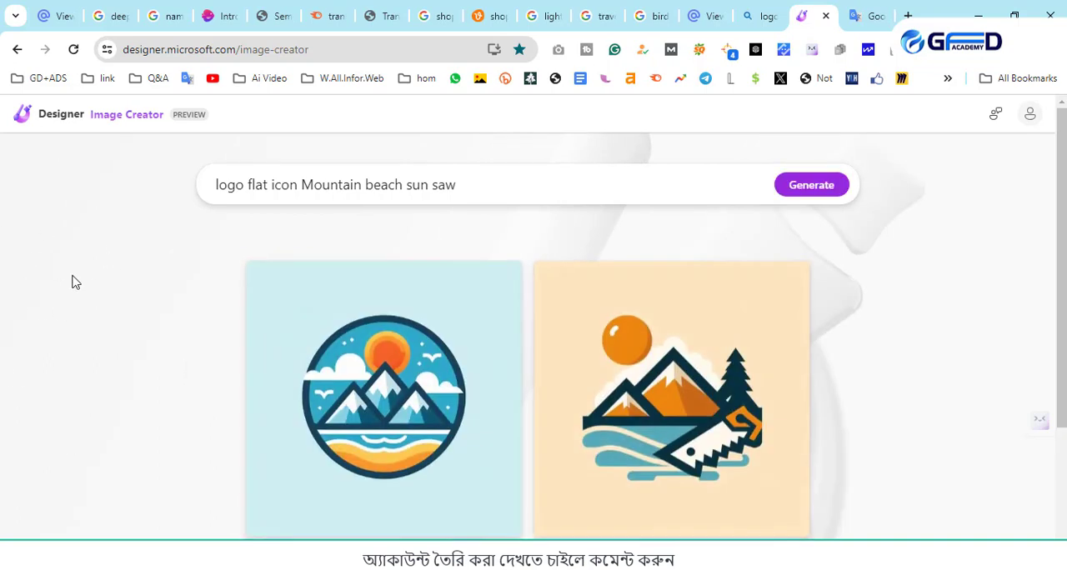
scroll(491, 402, down, 1)
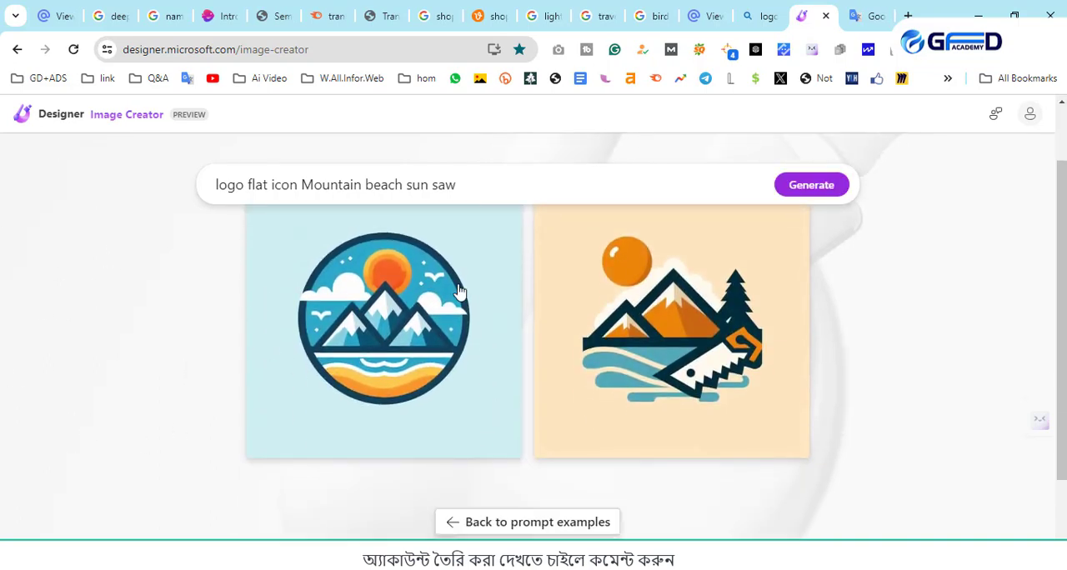
scroll(572, 384, down, 2)
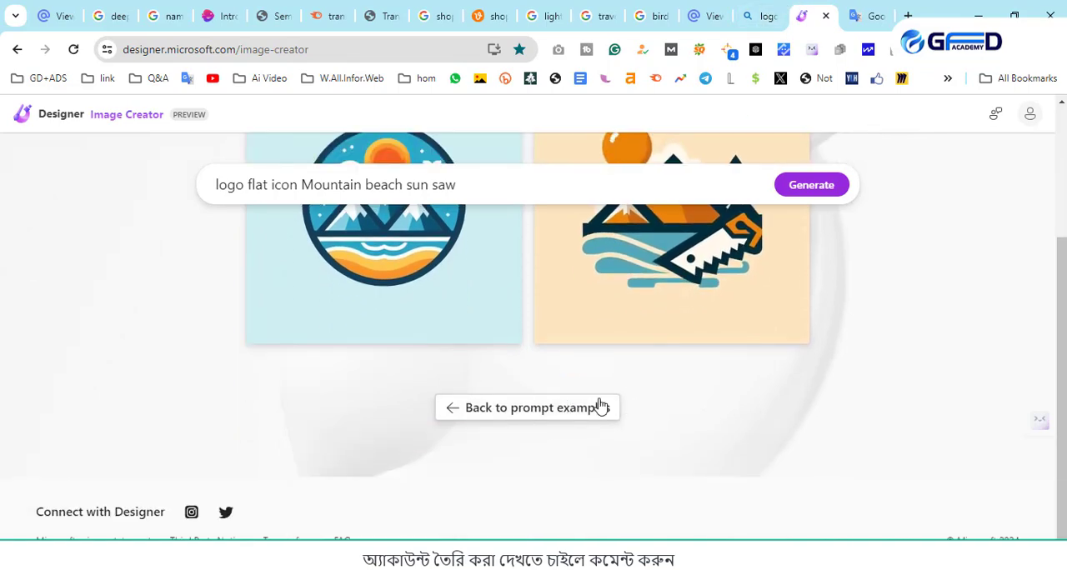
- Return to the prompt examples and choose the flat illustration of a father pushing a stroller through a park
click(533, 409)
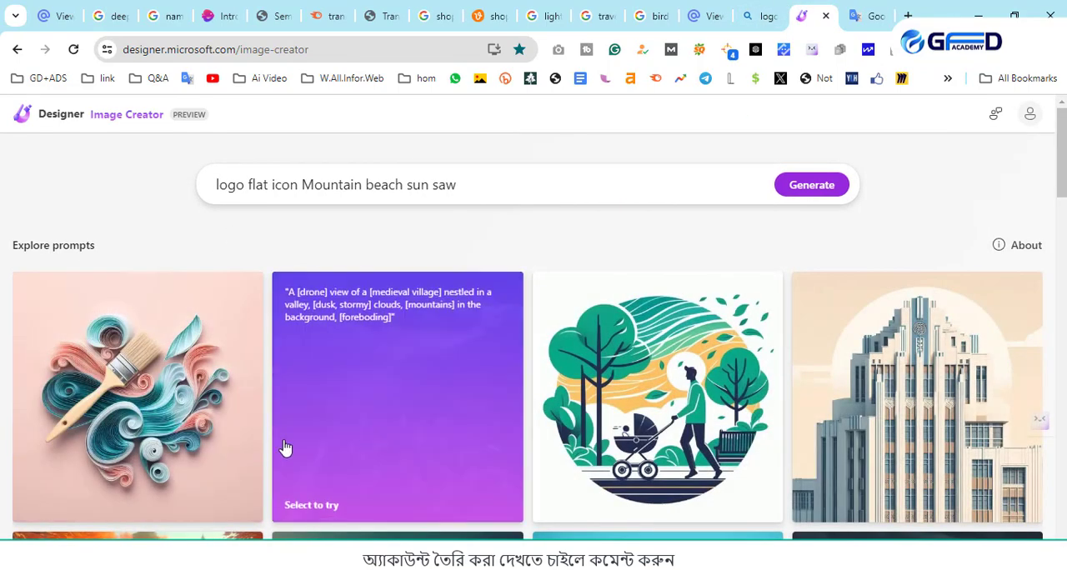
scroll(840, 459, down, 1)
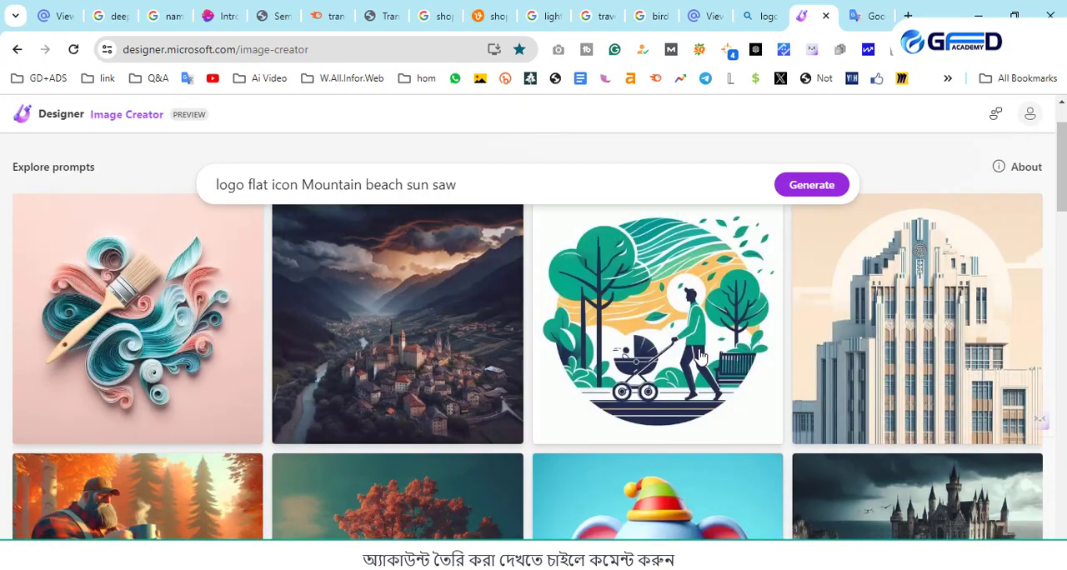
click(689, 314)
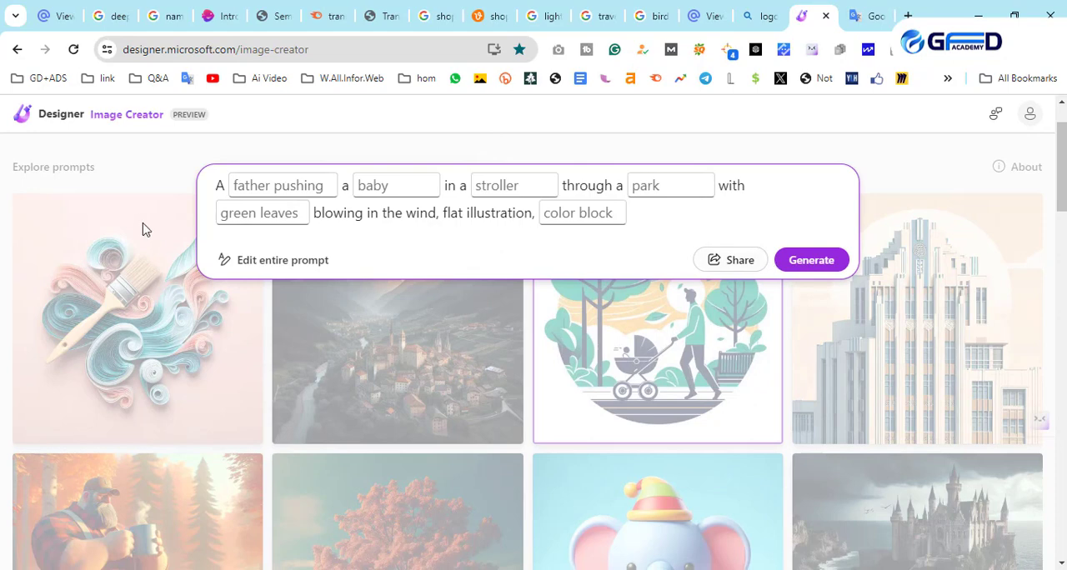
- Try the fill-in fields of the stroller example prompt and open the entire prompt for free-text editing
click(256, 214)
click(250, 186)
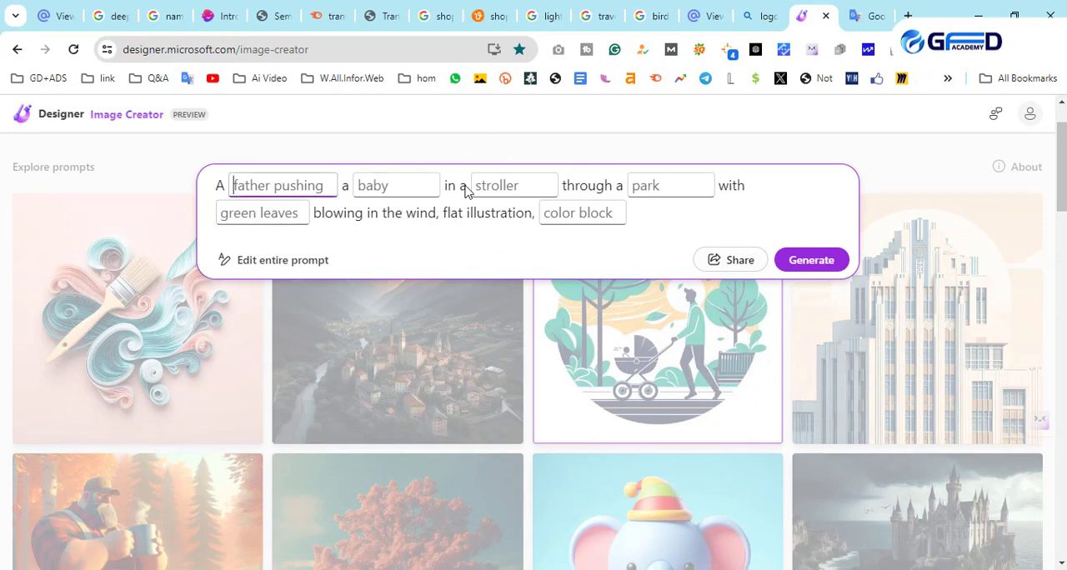
click(464, 191)
click(392, 188)
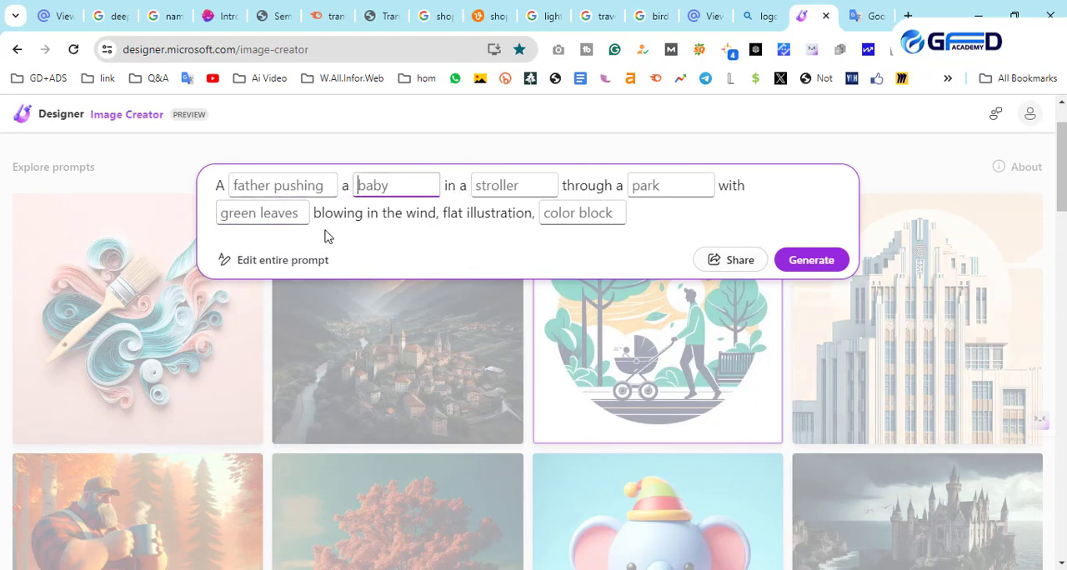
click(286, 261)
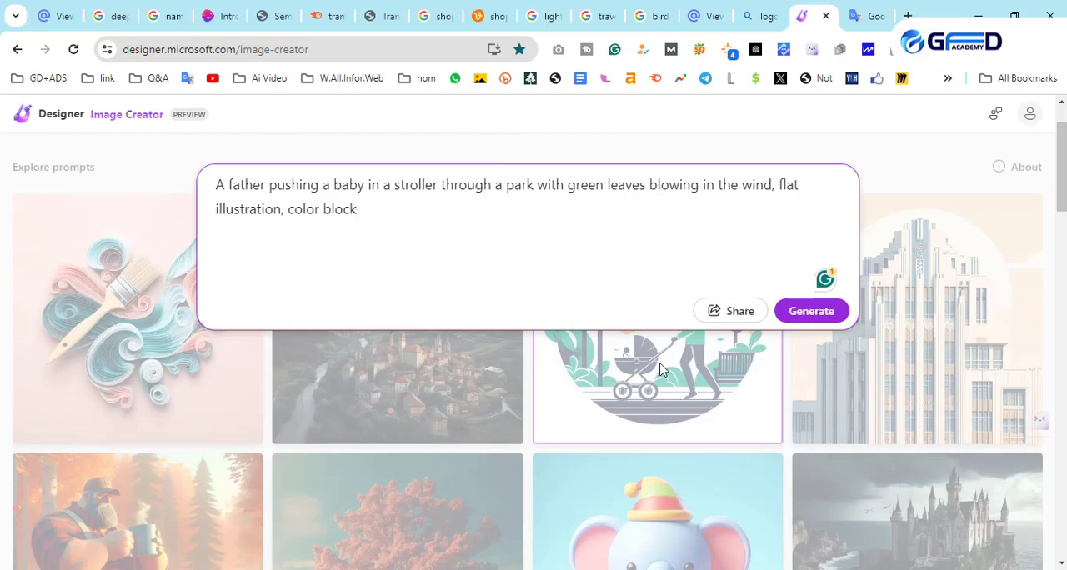
- Generate images from the father-and-stroller prompt and download the first result
click(804, 312)
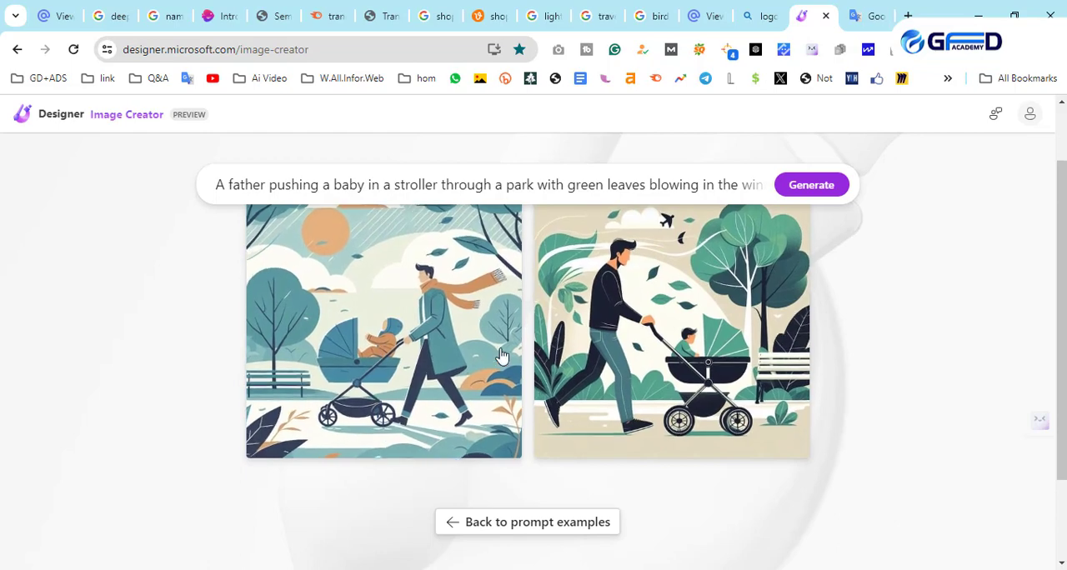
click(346, 343)
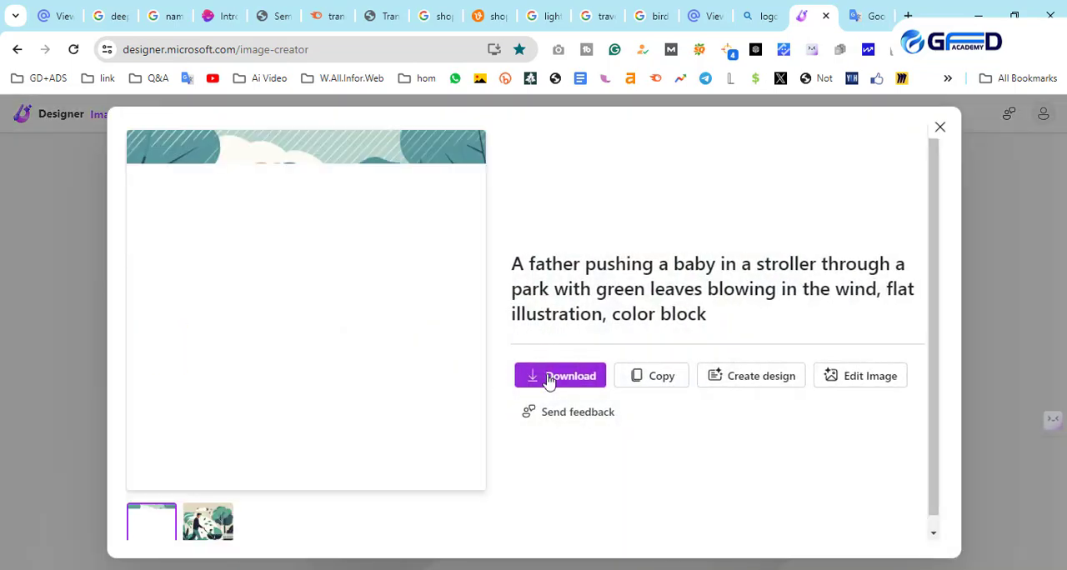
click(548, 379)
click(597, 410)
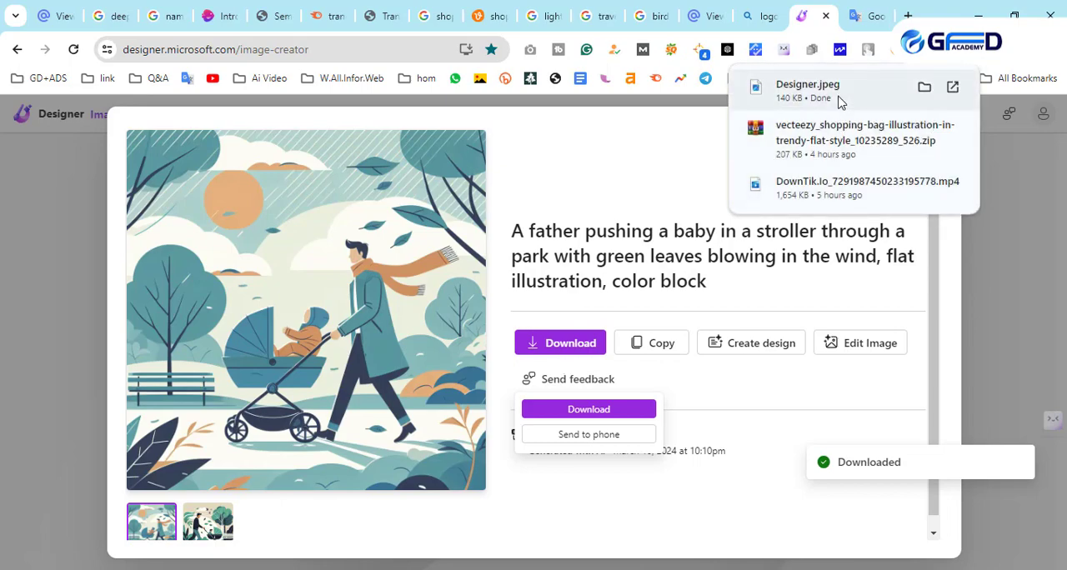
- Place the downloaded Designer.jpeg in the open Illustrator document and move it to the empty area above the travel logo
drag(838, 100, 533, 184)
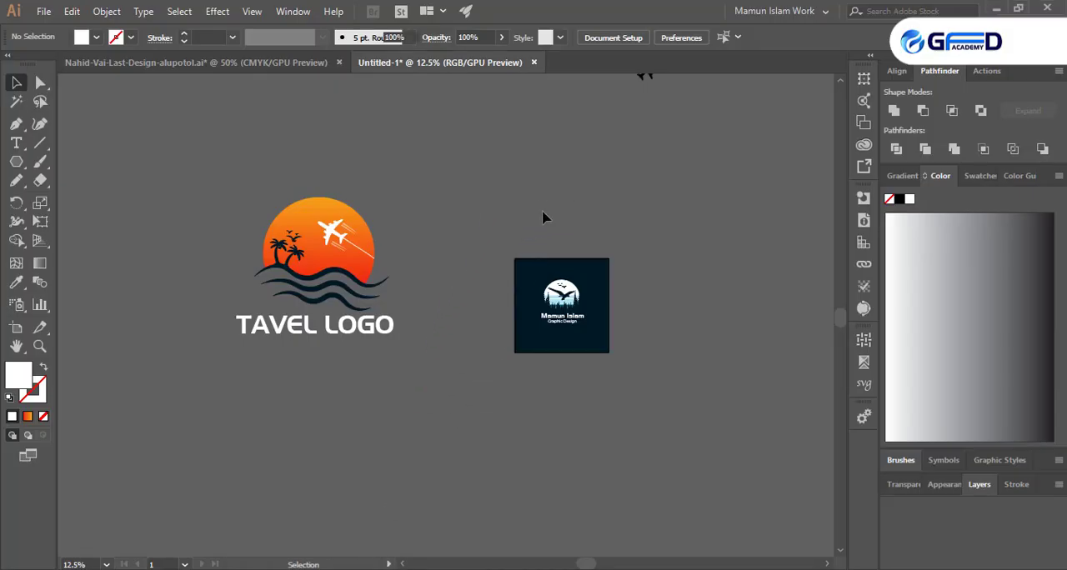
scroll(556, 335, up, 3)
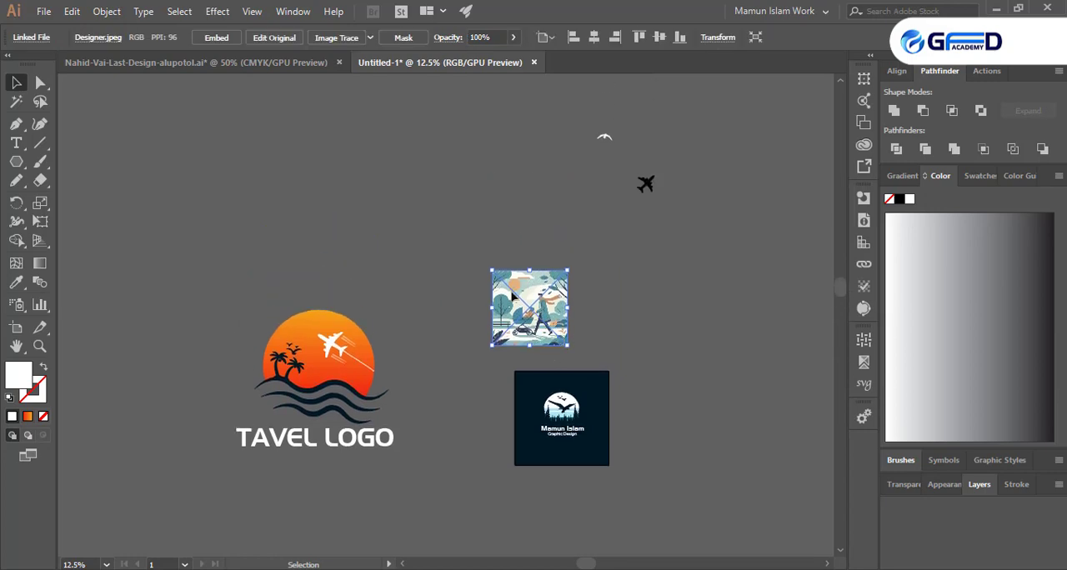
drag(534, 316, 368, 153)
click(332, 213)
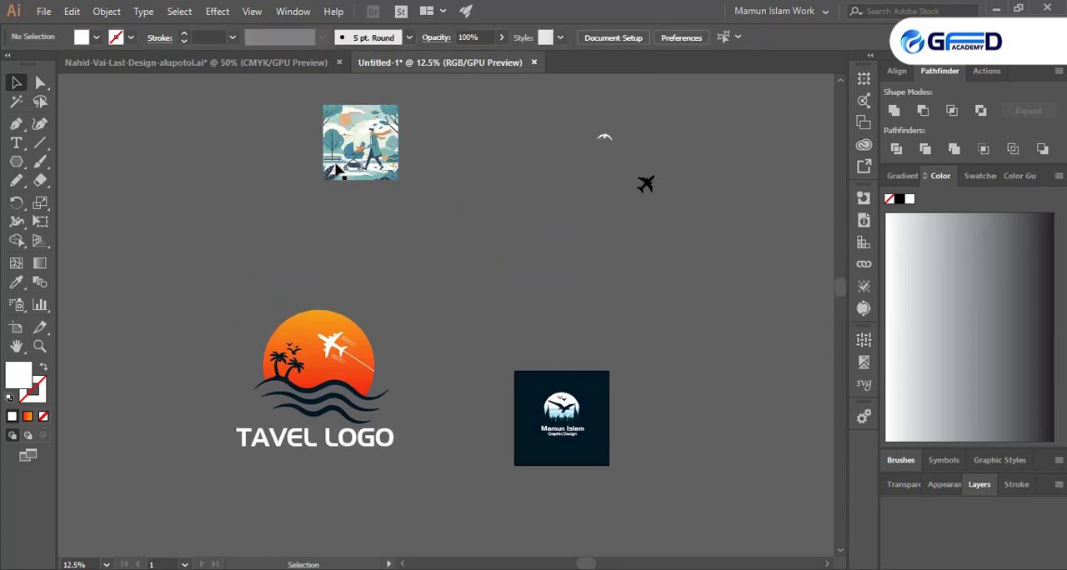
- Duplicate the stroller image to the left of the original and trace the copy with the High Fidelity Photo preset
scroll(337, 171, up, 6)
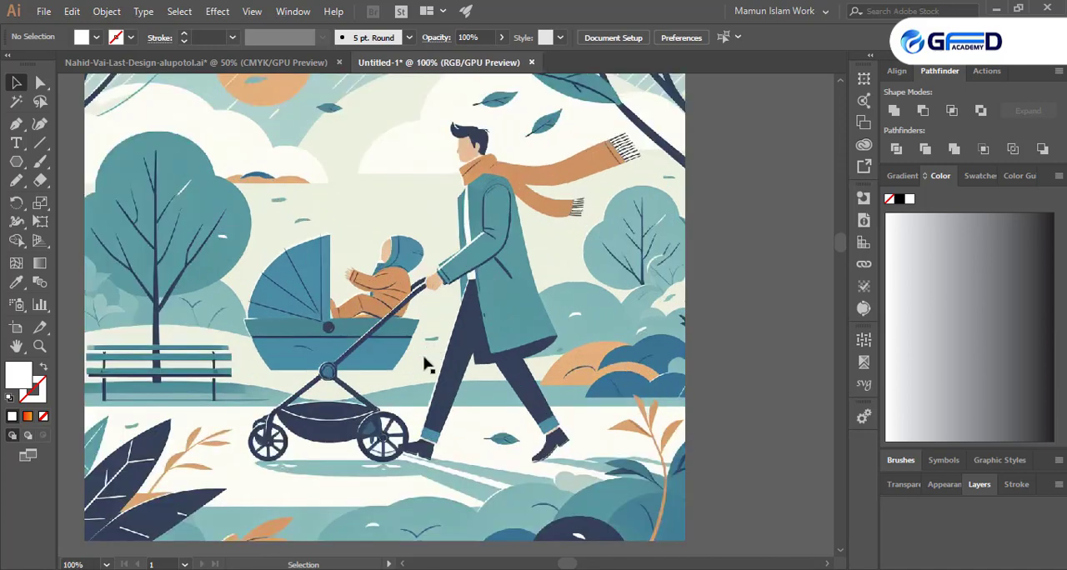
scroll(424, 365, down, 3)
scroll(386, 317, up, 1)
click(386, 318)
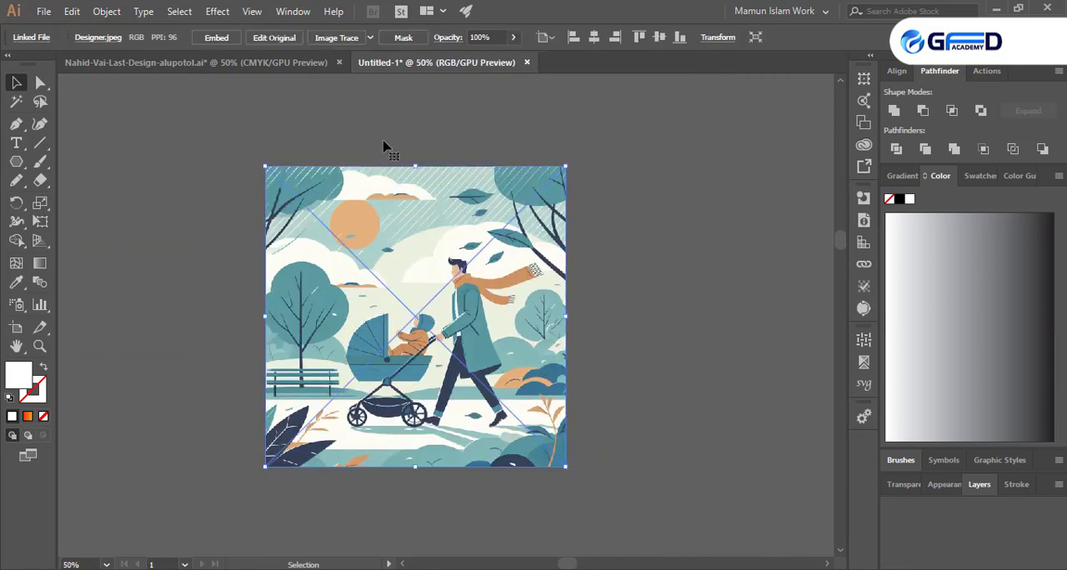
click(370, 37)
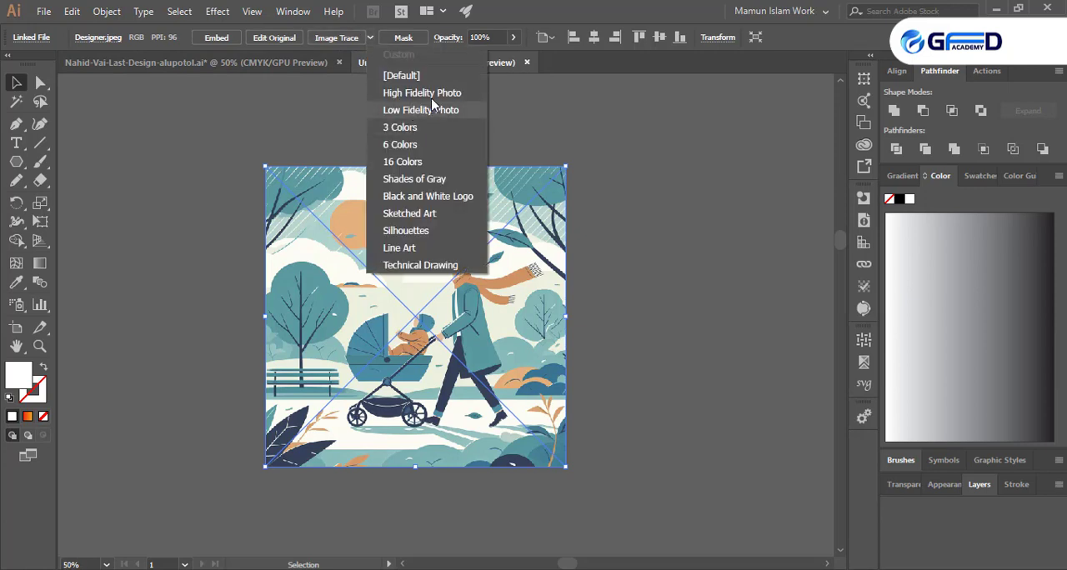
click(691, 228)
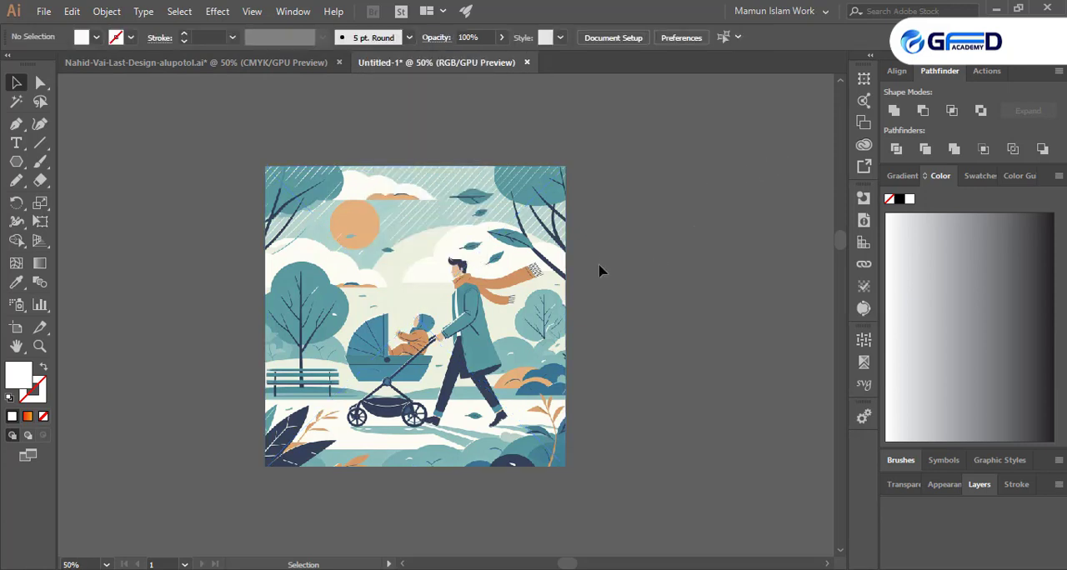
mouse_move(540, 324)
mouse_down()
mouse_move(257, 315)
mouse_move(222, 324)
mouse_up()
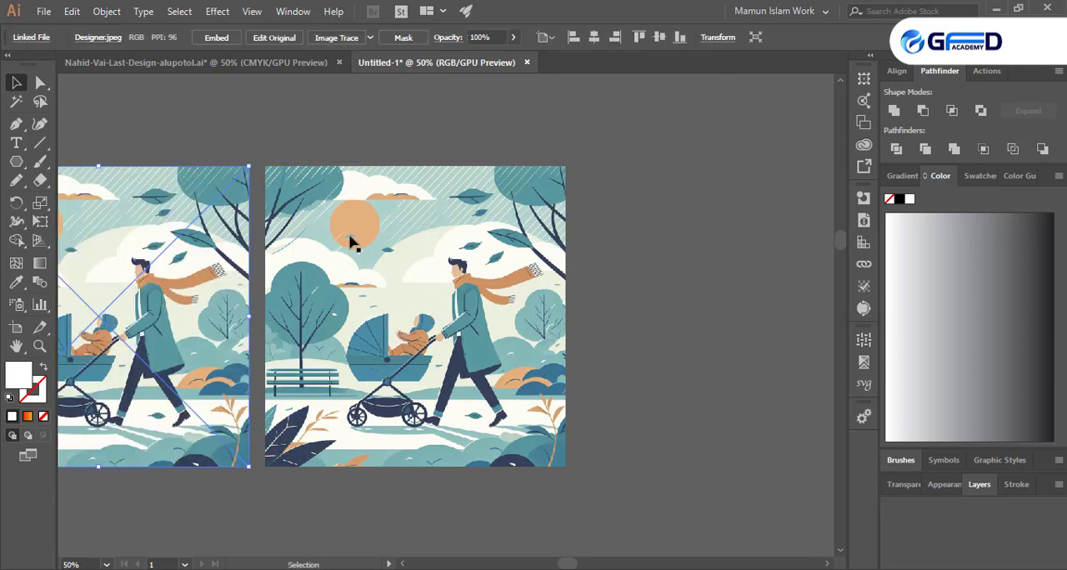
click(370, 37)
click(404, 102)
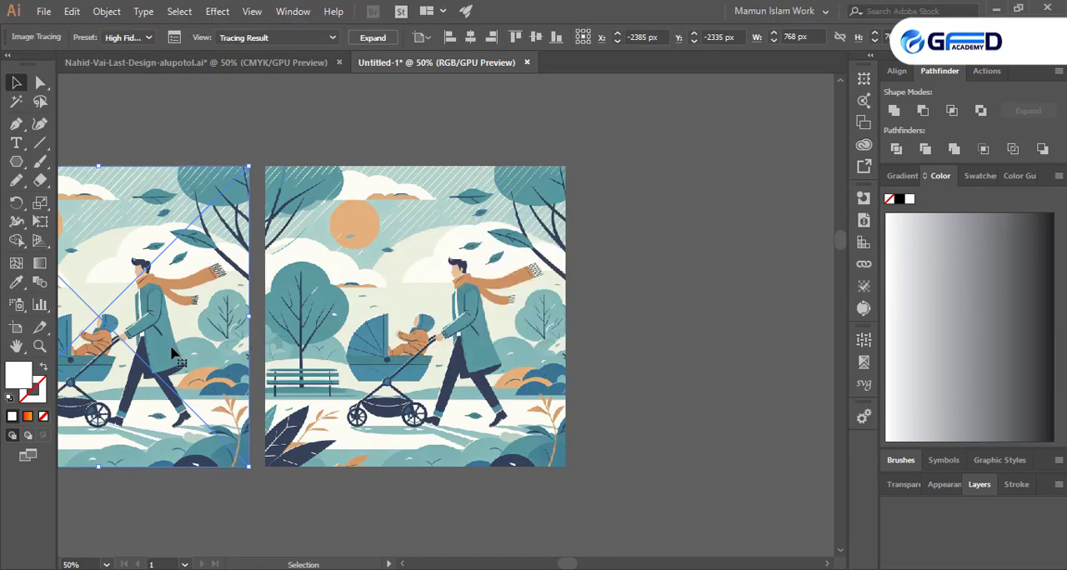
- Try tracing the original stroller image with the High Fidelity Photo preset, and undo that trace
click(417, 299)
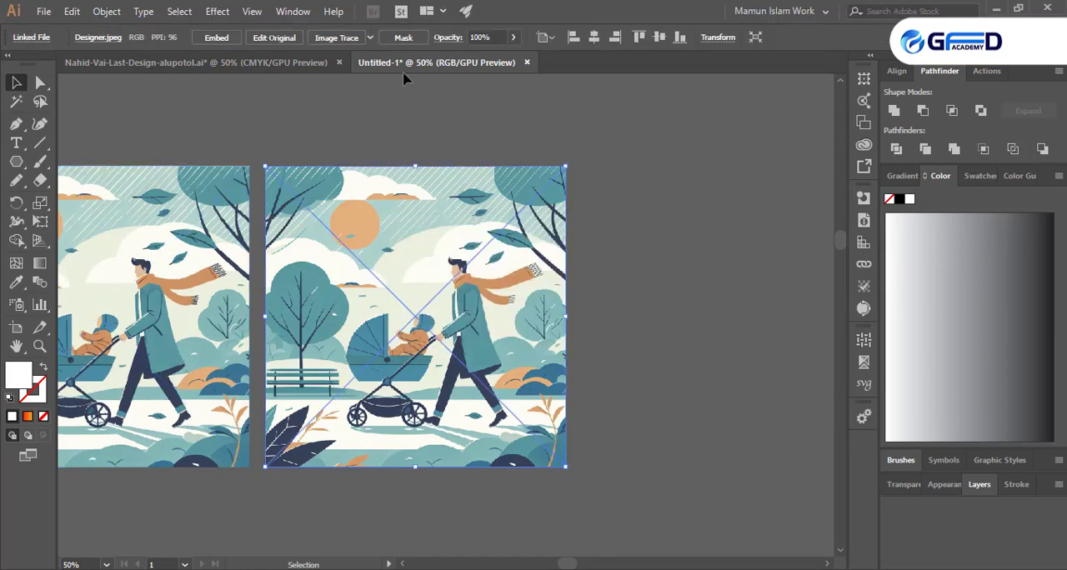
click(370, 38)
click(395, 101)
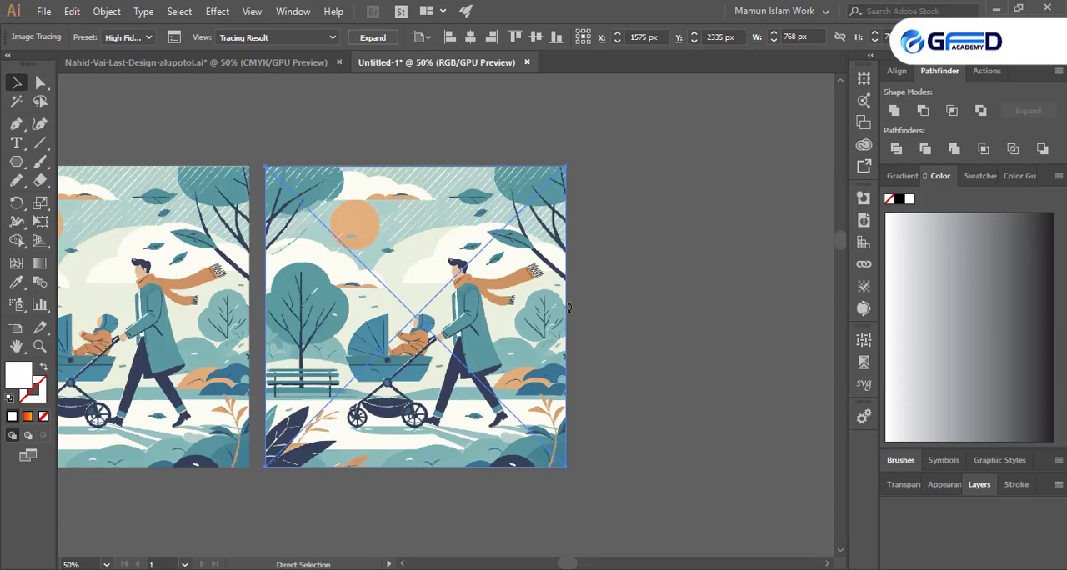
key(ctrl+z)
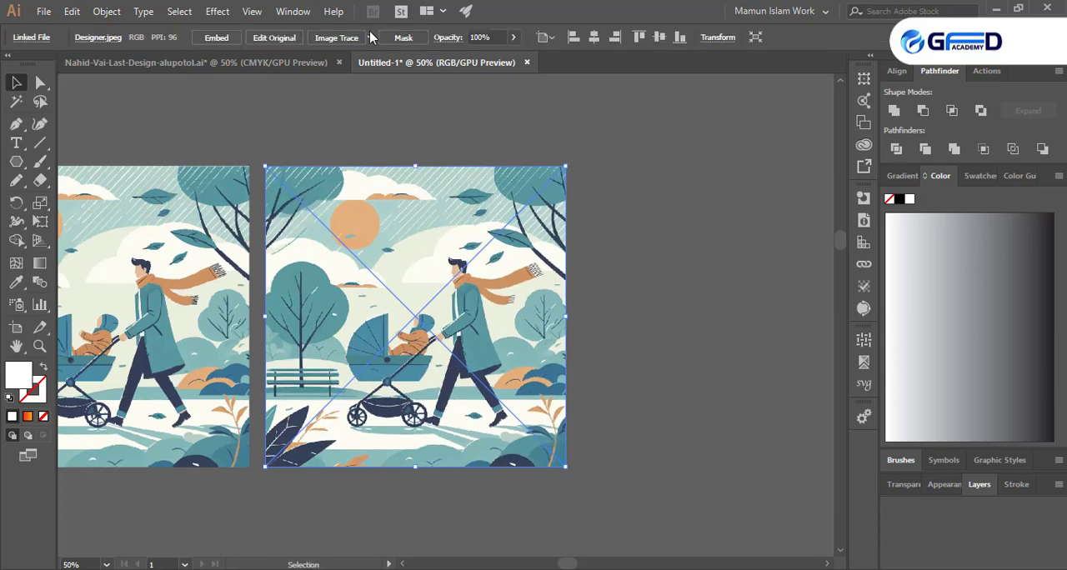
- Trace the original stroller image with the Low Fidelity Photo preset
click(370, 37)
click(398, 112)
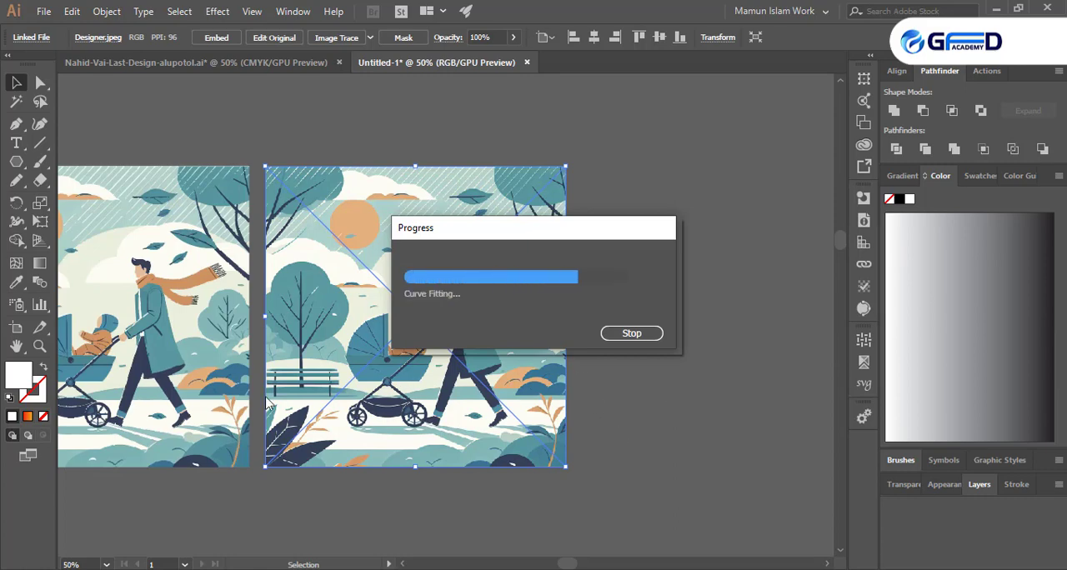
click(606, 417)
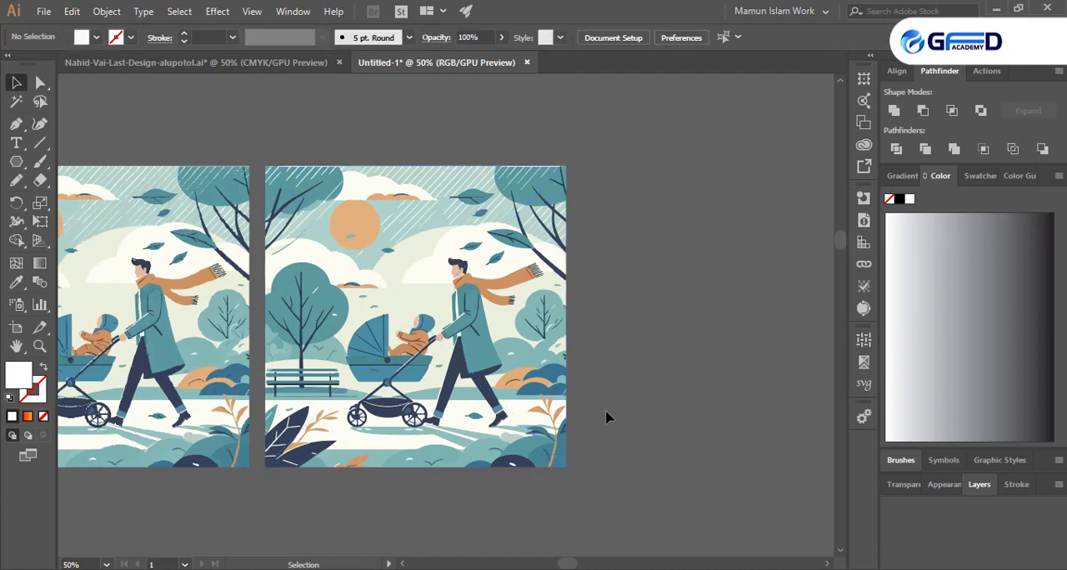
- Compare the High Fidelity and Low Fidelity traces close up, examining the edges around the baby's hood
key(space)
drag(328, 422, 546, 412)
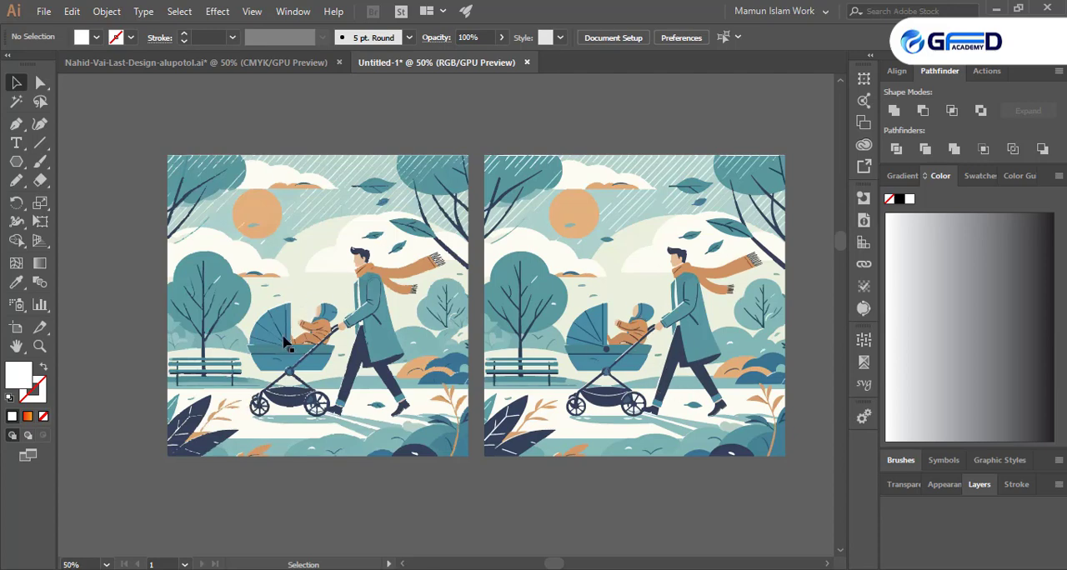
scroll(279, 308, up, 8)
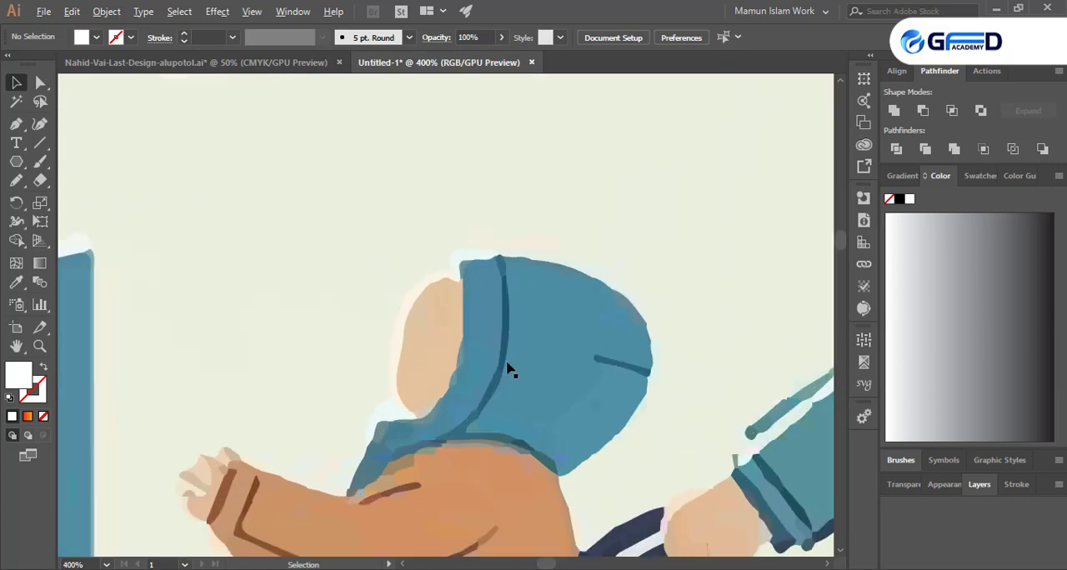
scroll(298, 442, down, 8)
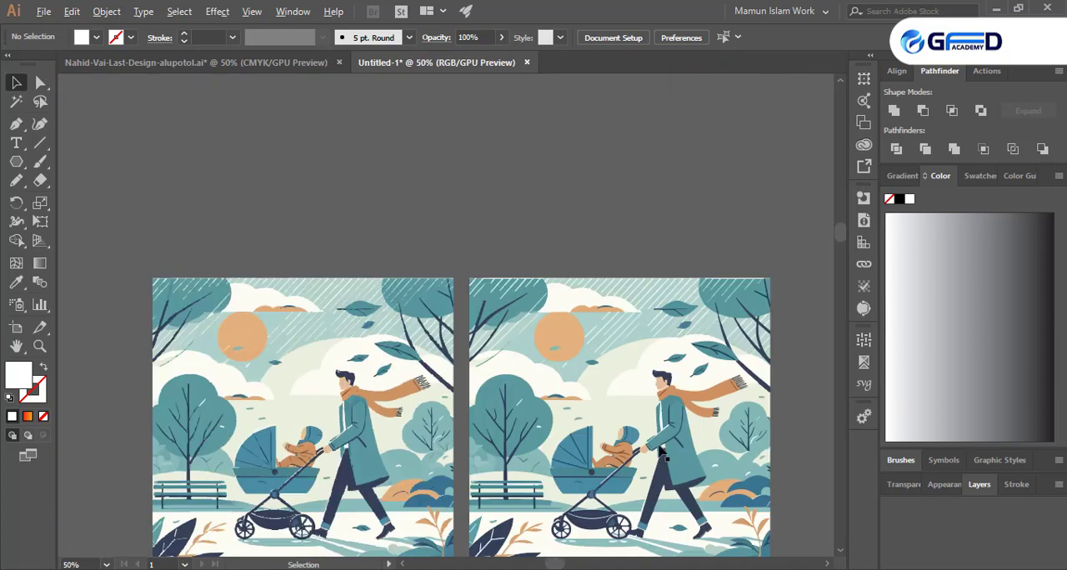
scroll(736, 443, up, 7)
scroll(292, 359, down, 5)
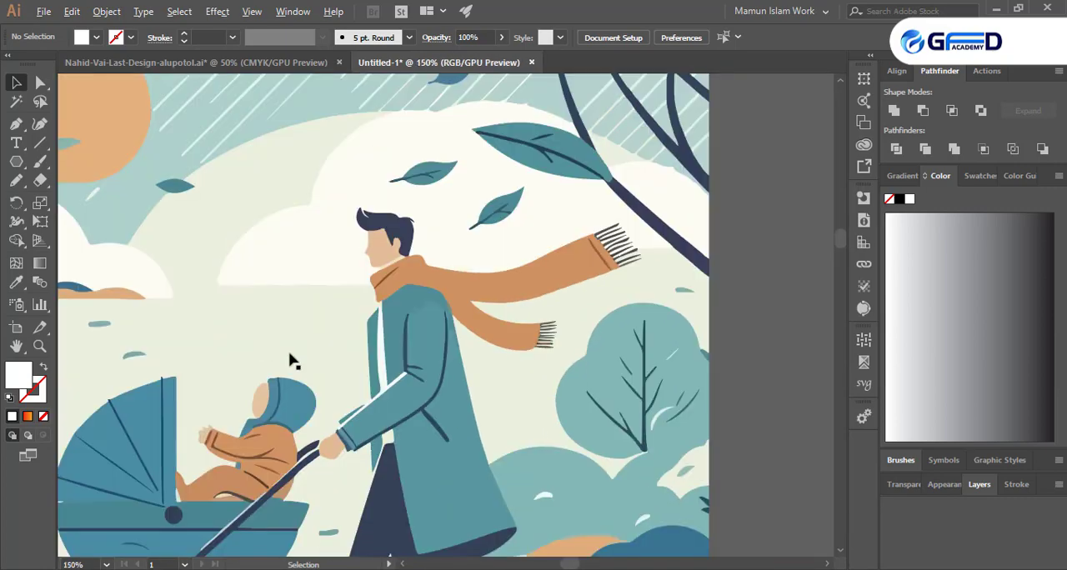
scroll(203, 464, up, 6)
scroll(171, 454, down, 3)
scroll(183, 454, up, 4)
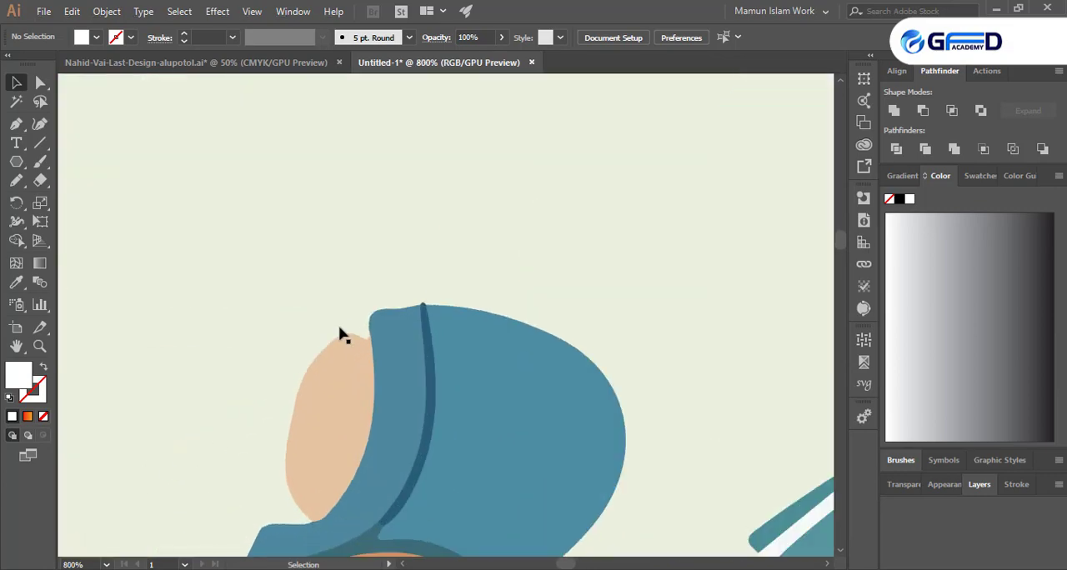
scroll(433, 404, down, 6)
scroll(434, 404, down, 4)
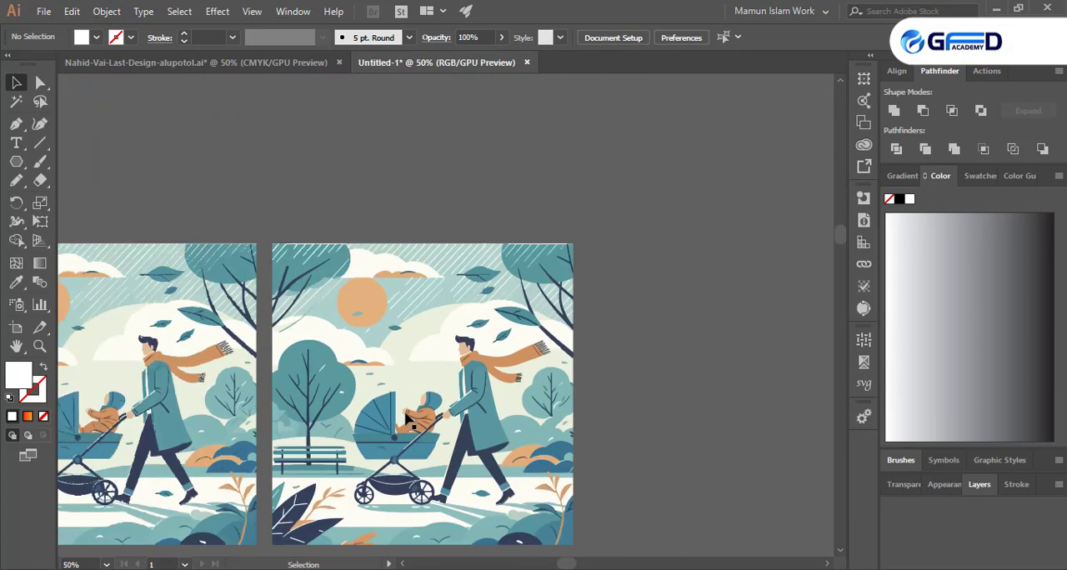
scroll(595, 339, down, 2)
scroll(595, 339, down, 2)
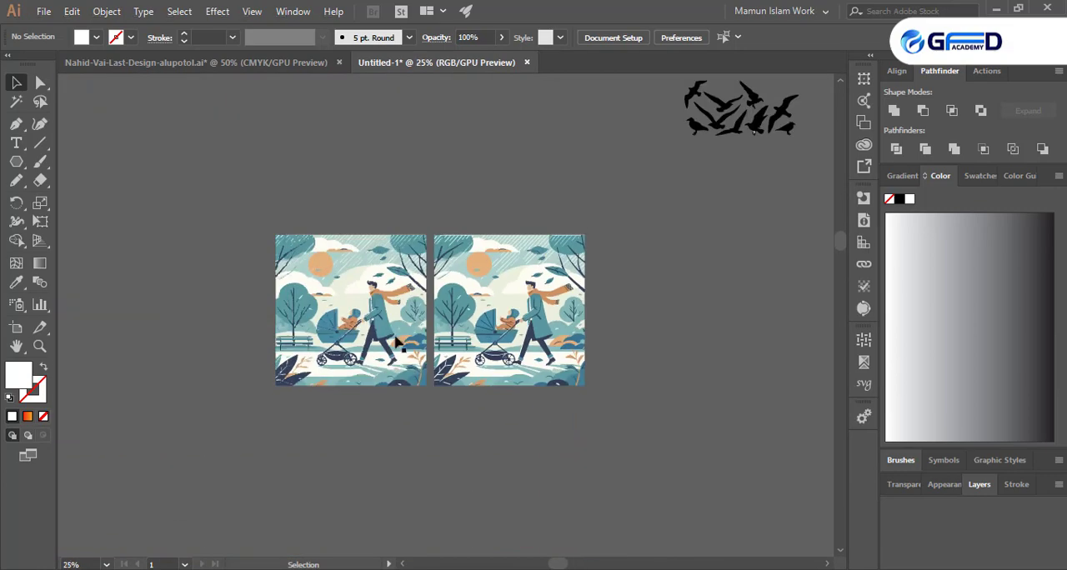
- Move the High Fidelity trace farther left to leave a wider gap between the two stroller illustrations
click(350, 402)
drag(256, 332, 326, 345)
click(358, 473)
- Examine the baby and the father in both separated traces at high magnification to compare smoothness and detail
scroll(241, 298, up, 1)
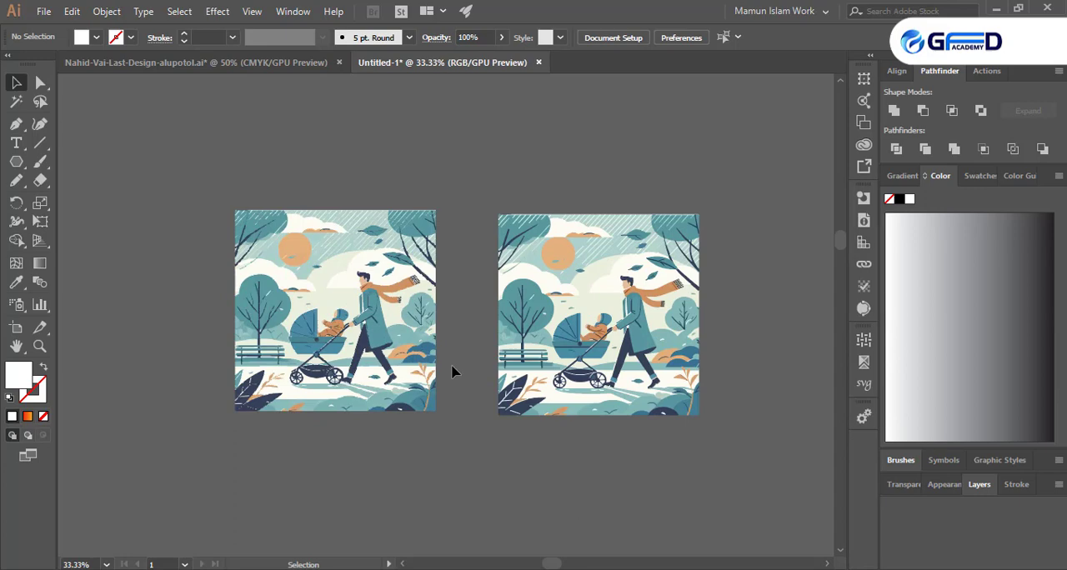
scroll(379, 343, up, 3)
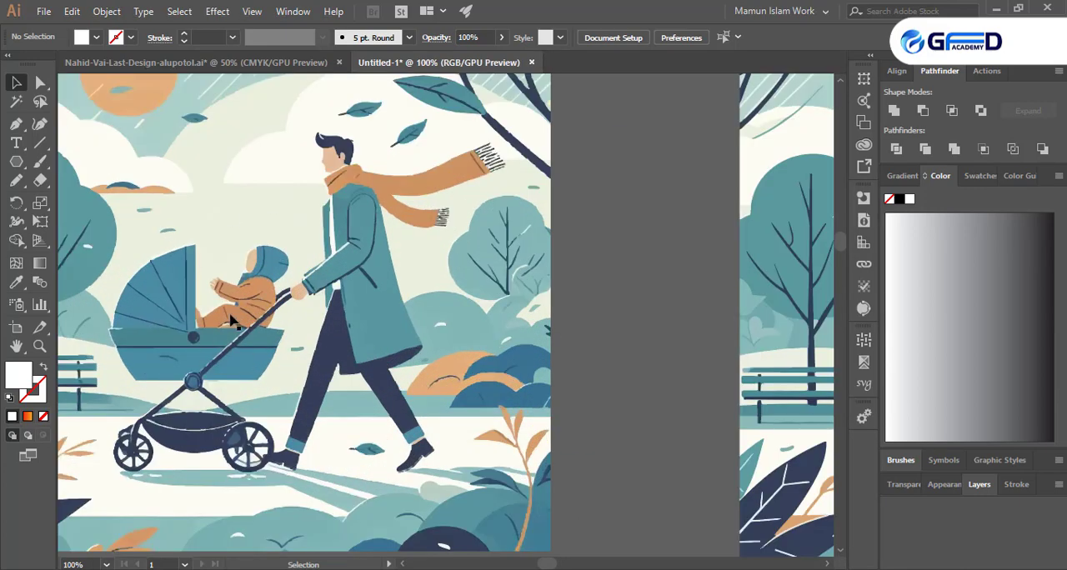
scroll(230, 291, up, 5)
scroll(339, 248, up, 1)
scroll(341, 352, down, 8)
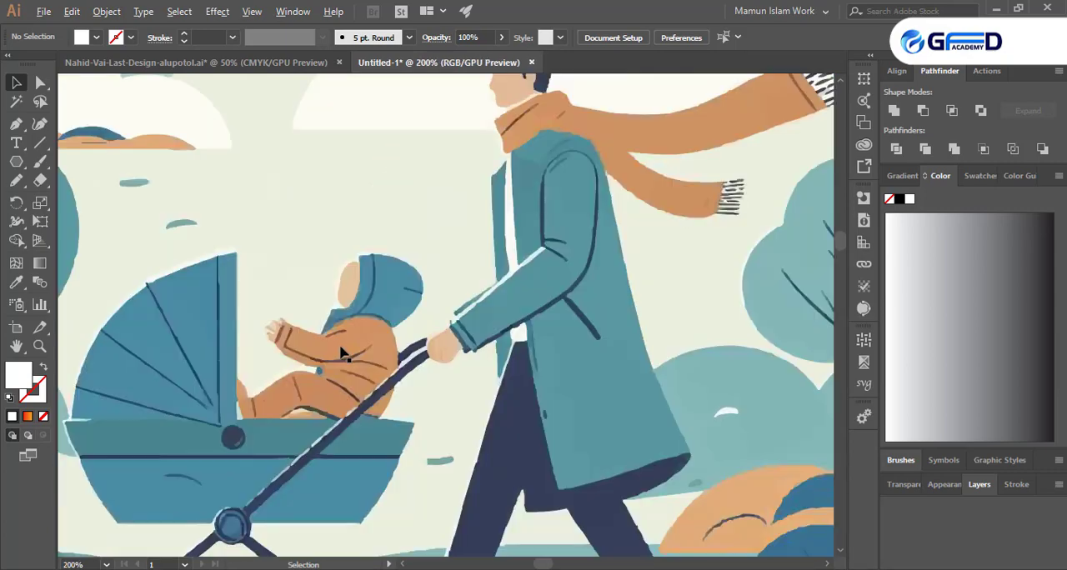
scroll(568, 370, up, 5)
scroll(591, 365, down, 3)
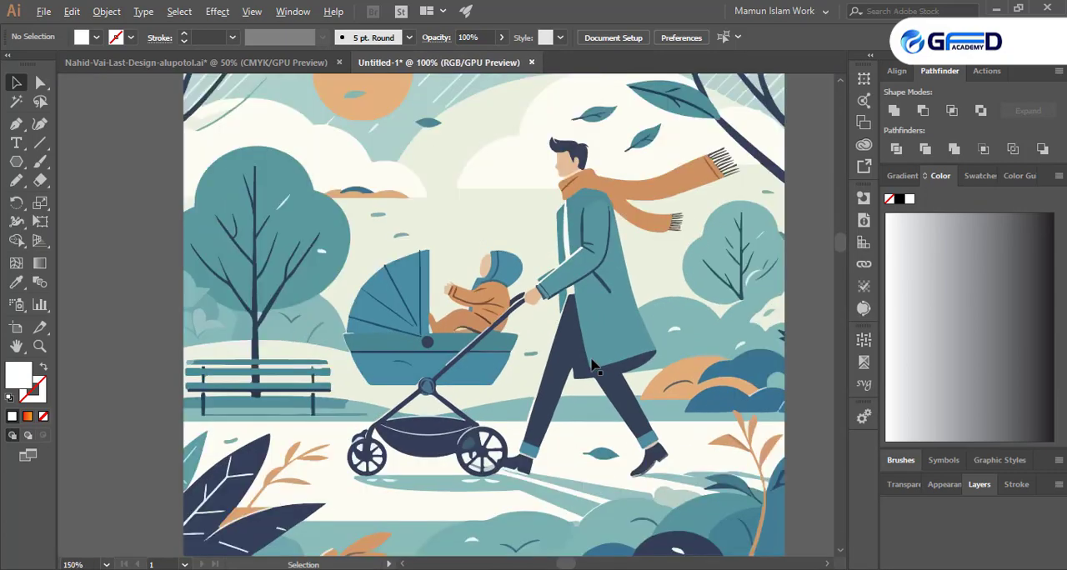
- Set the Low Fidelity trace's Image Trace Colors to 51 and check the advanced tracing options
click(507, 342)
scroll(470, 353, up, 3)
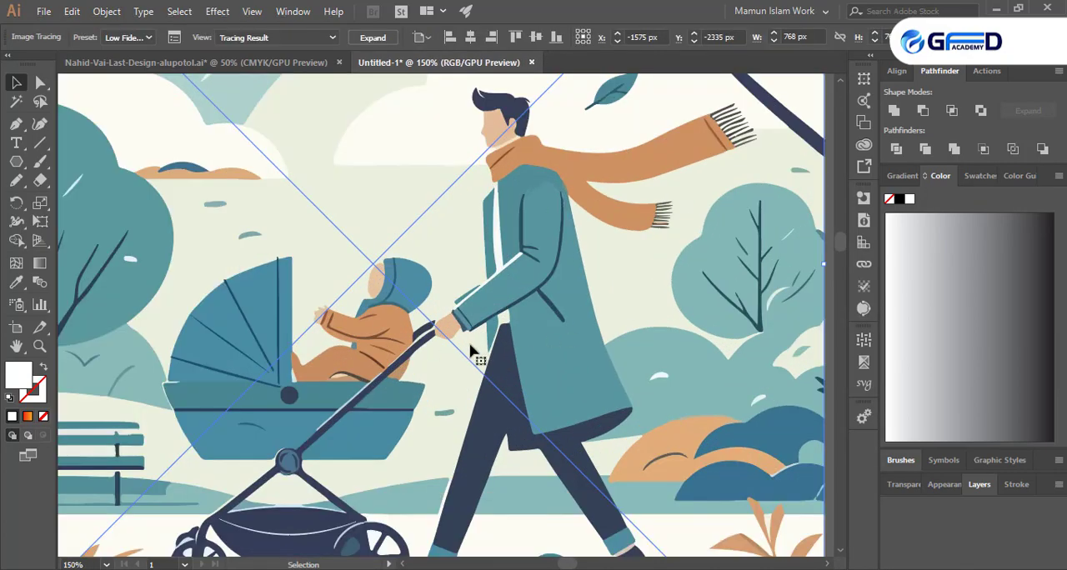
scroll(394, 381, down, 4)
scroll(600, 382, up, 3)
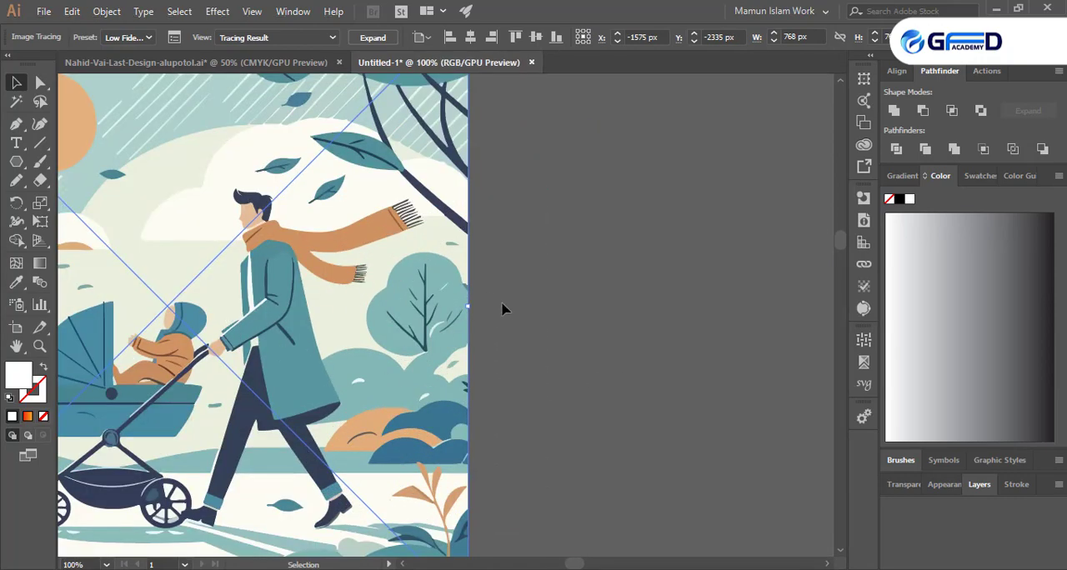
scroll(514, 312, down, 2)
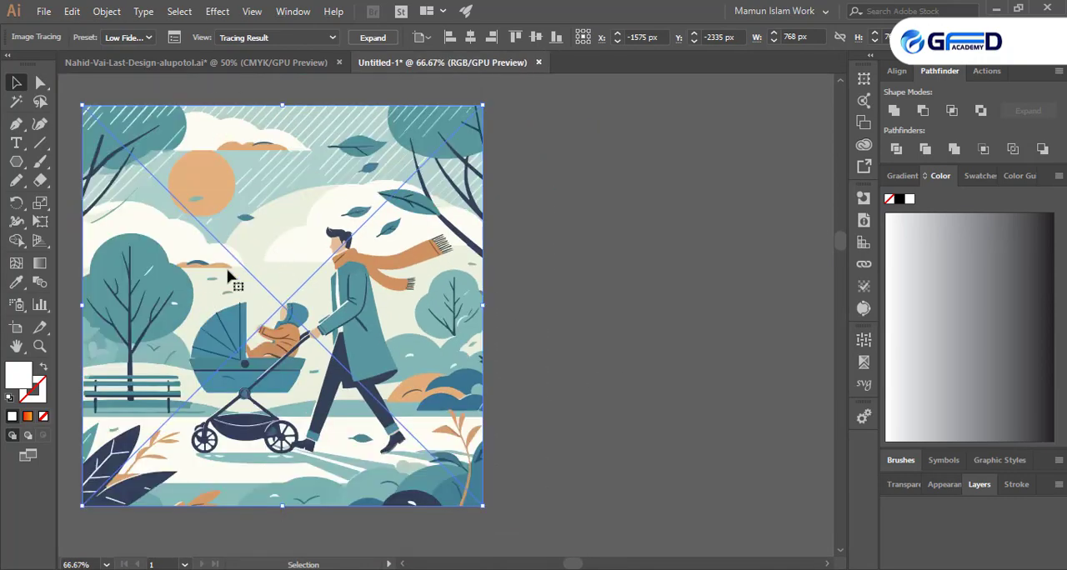
click(175, 37)
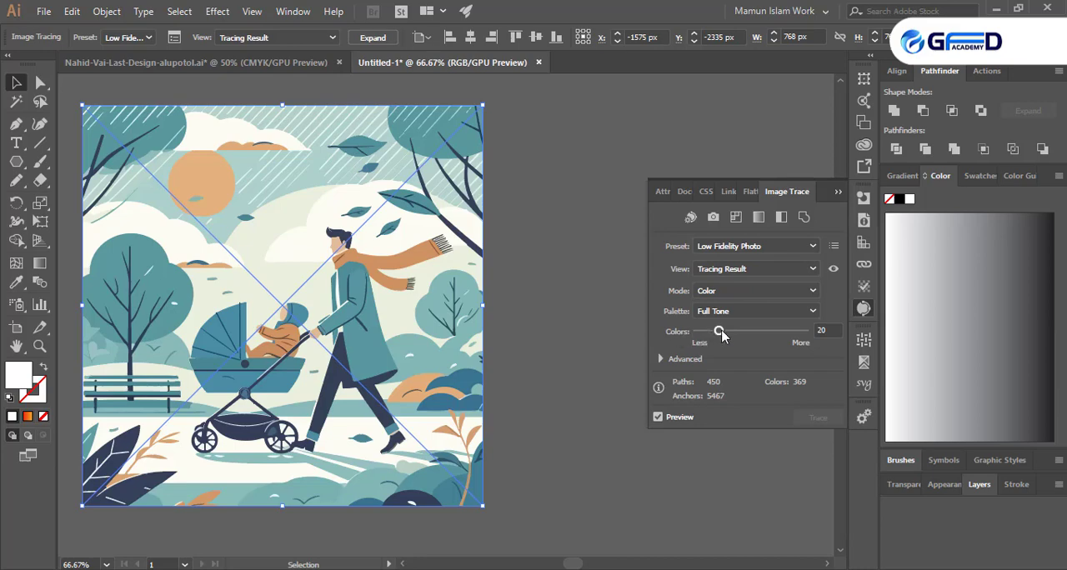
drag(722, 330, 753, 333)
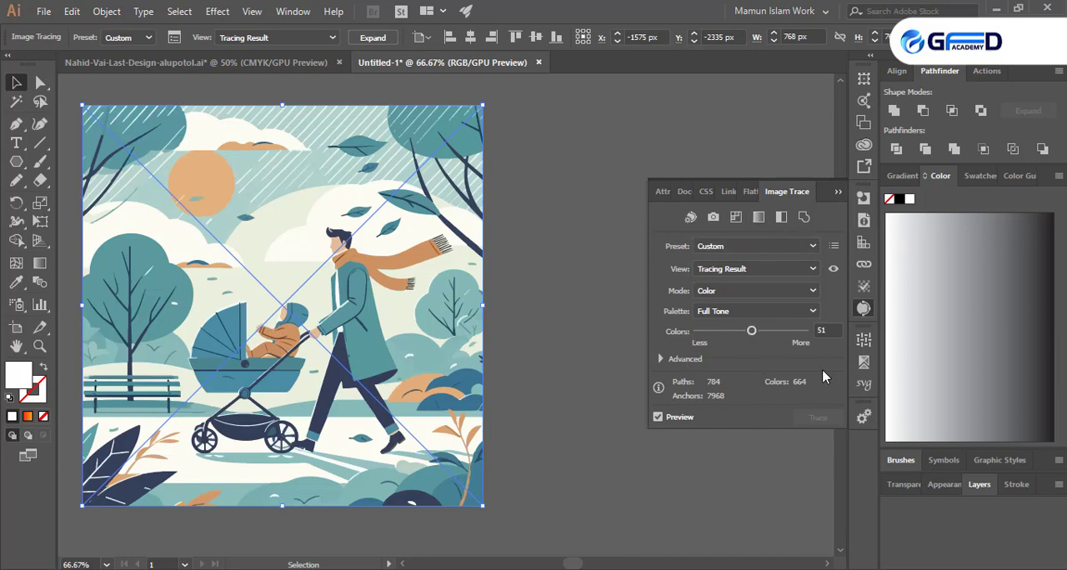
click(681, 361)
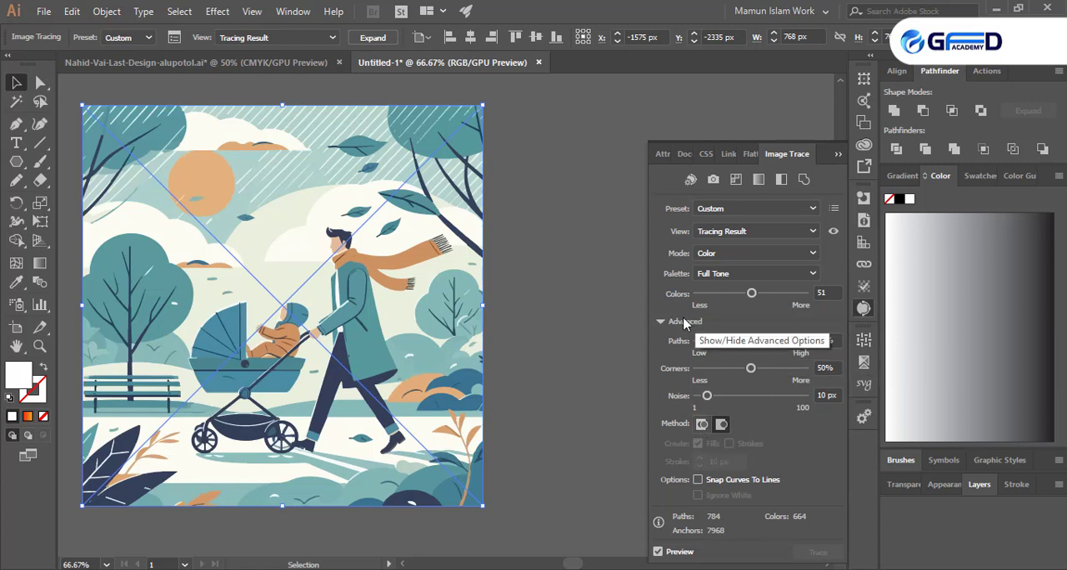
click(660, 321)
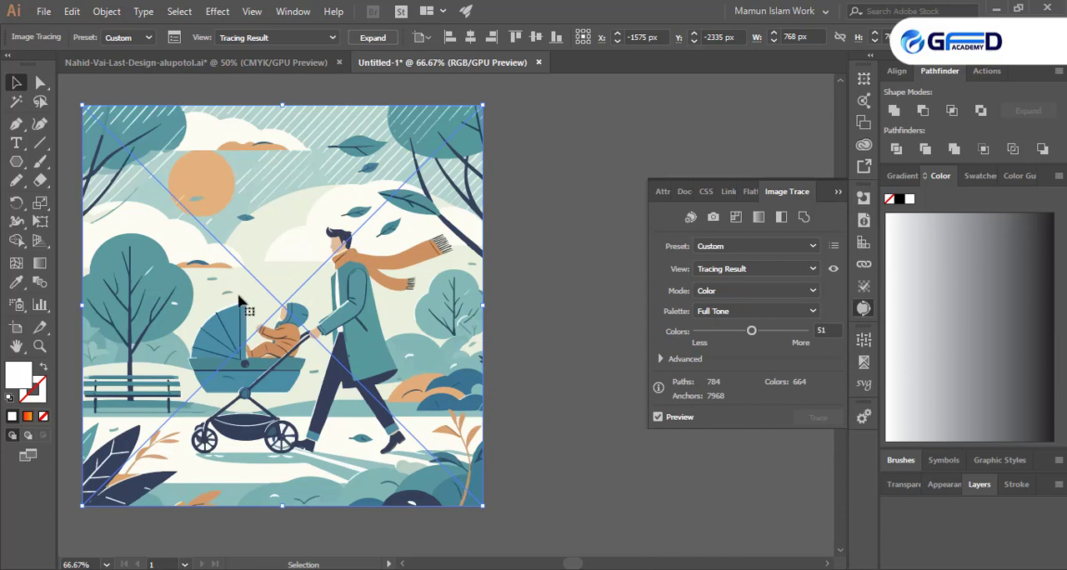
- Move the 51-color stroller trace about 50 px right and expand it into editable vector paths
click(838, 192)
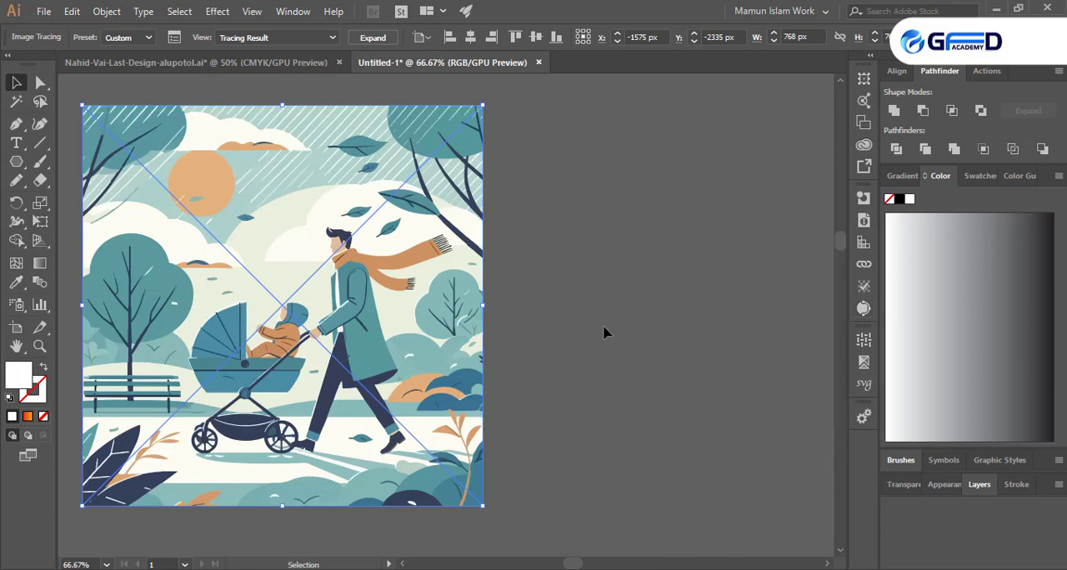
click(608, 332)
scroll(530, 343, left, 3)
drag(482, 364, 526, 362)
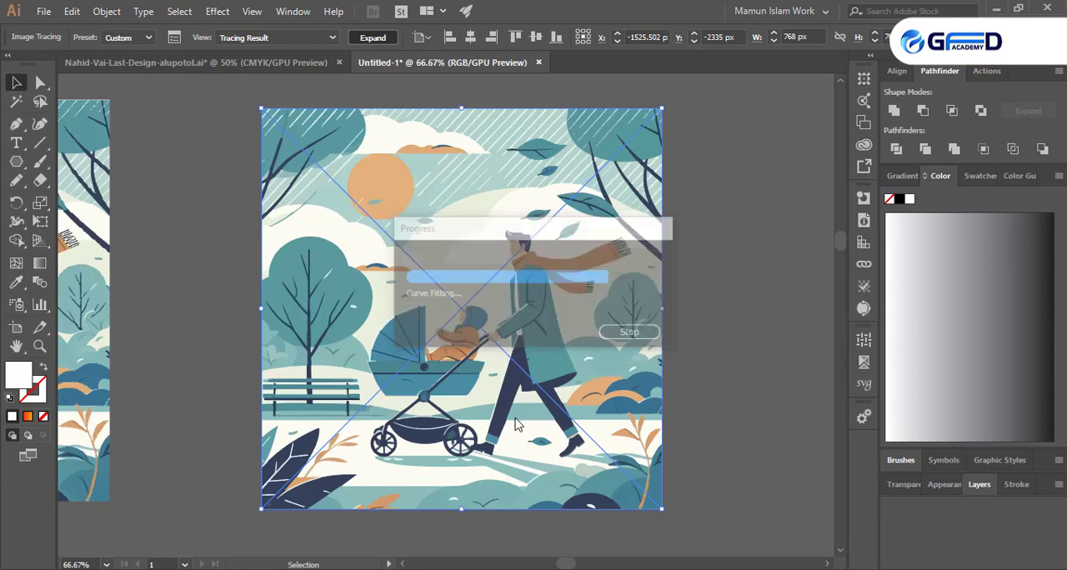
click(704, 369)
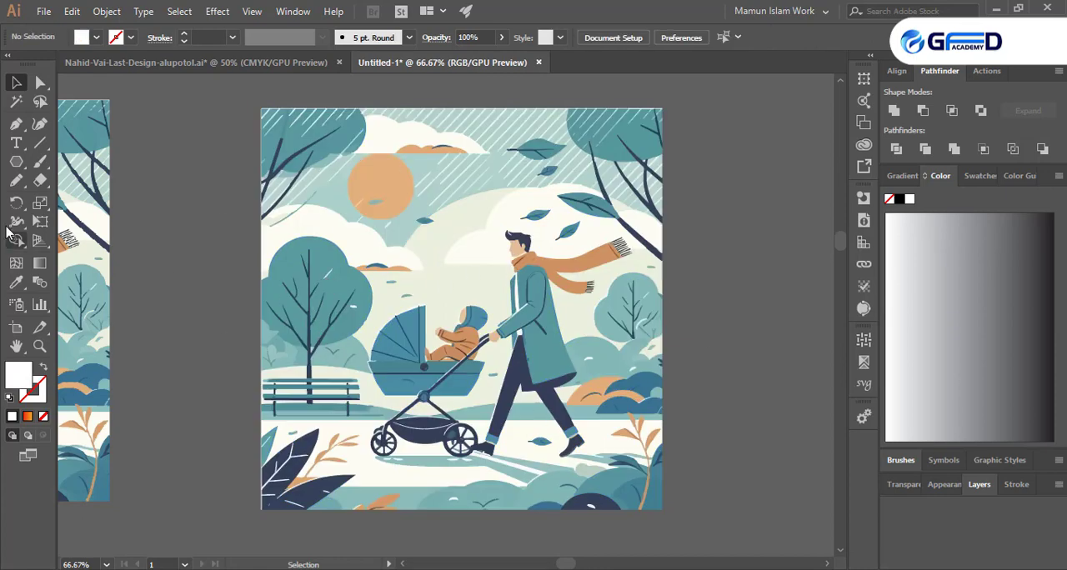
- Select the teal shapes of the expanded illustration with the Magic Wand tool, and clear the selection
click(16, 101)
click(326, 261)
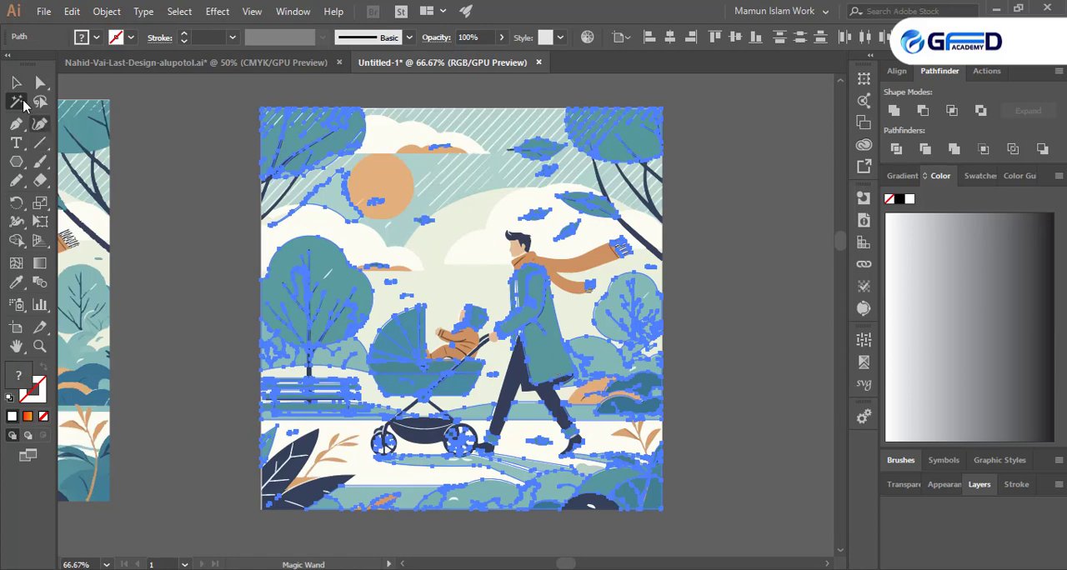
click(16, 81)
click(150, 257)
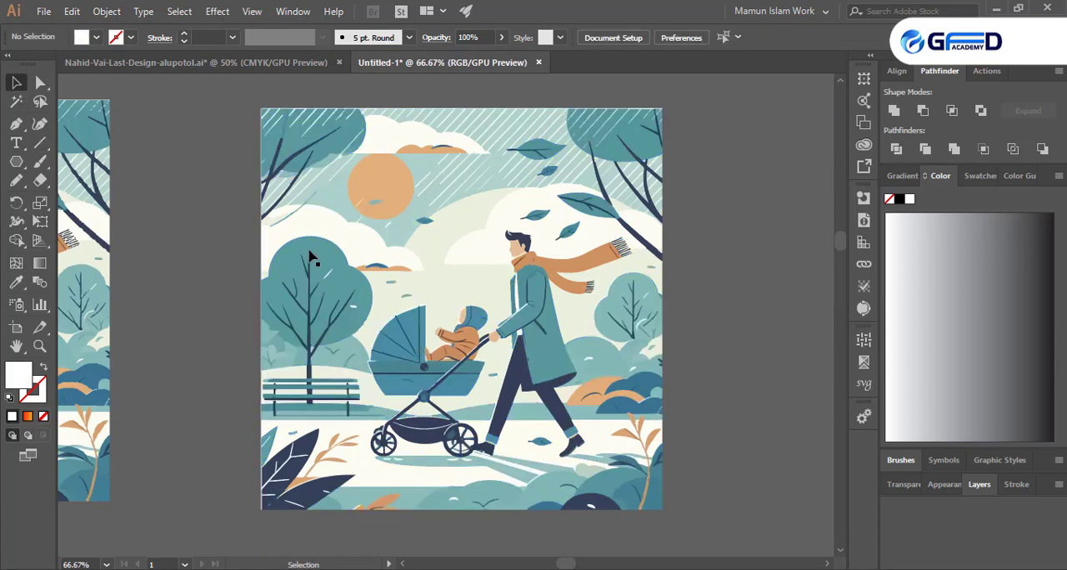
- Open Recolor Artwork for the whole expanded illustration and move the dialog aside to uncover the artwork
click(348, 238)
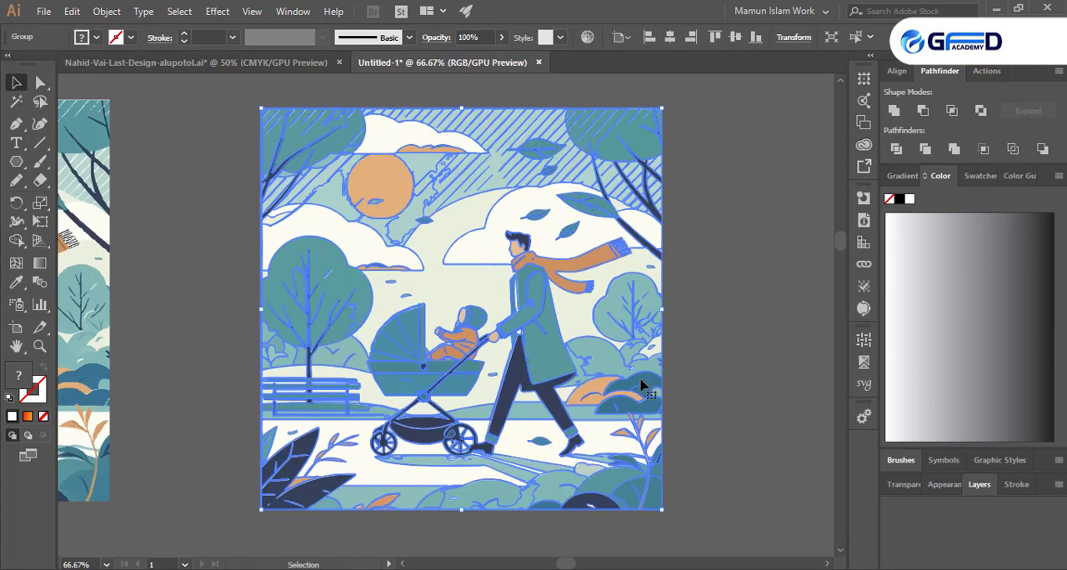
click(106, 11)
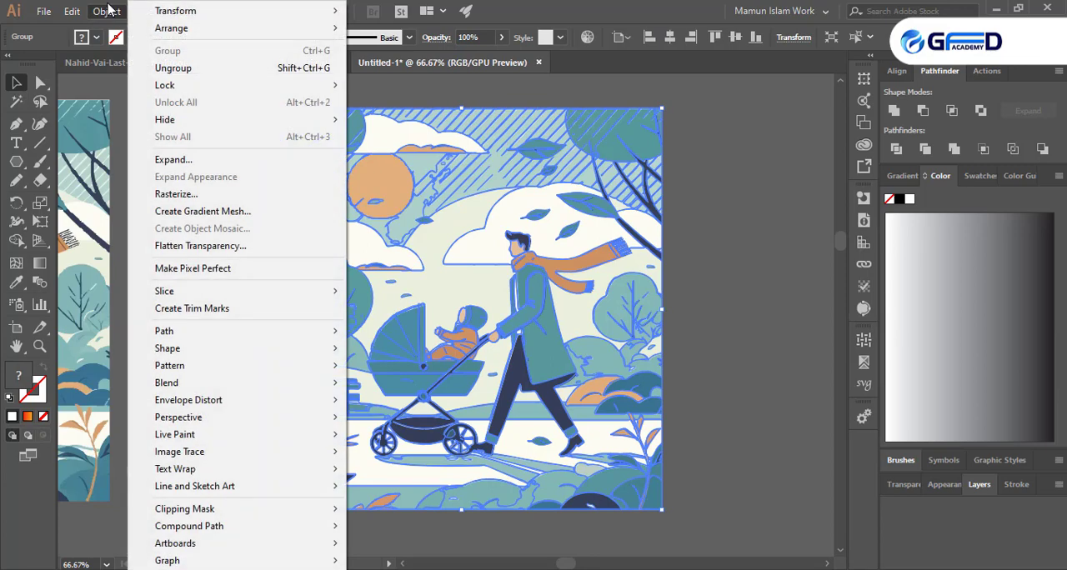
click(722, 180)
click(490, 313)
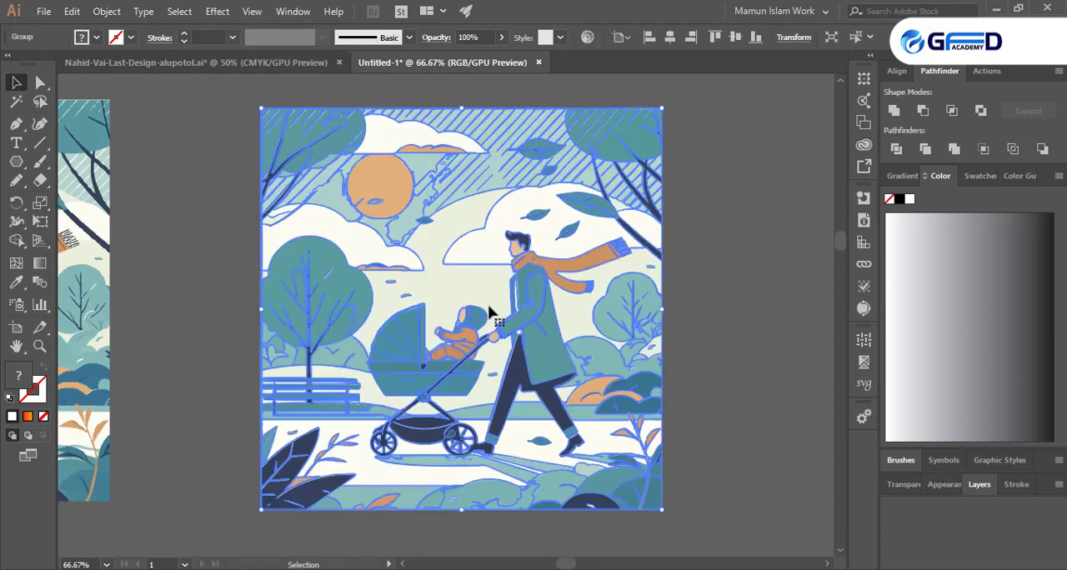
click(586, 42)
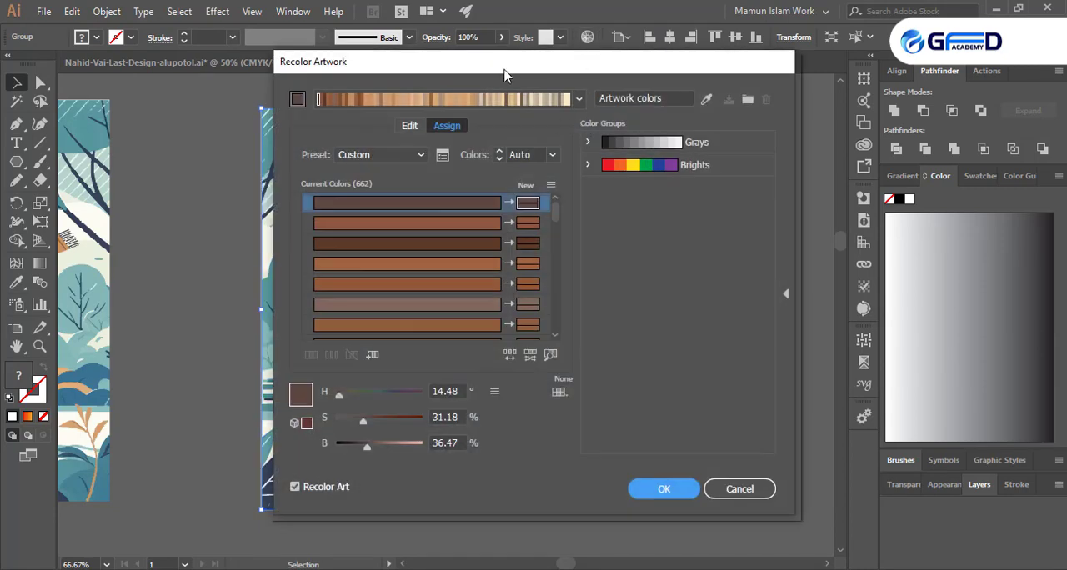
drag(504, 75, 881, 100)
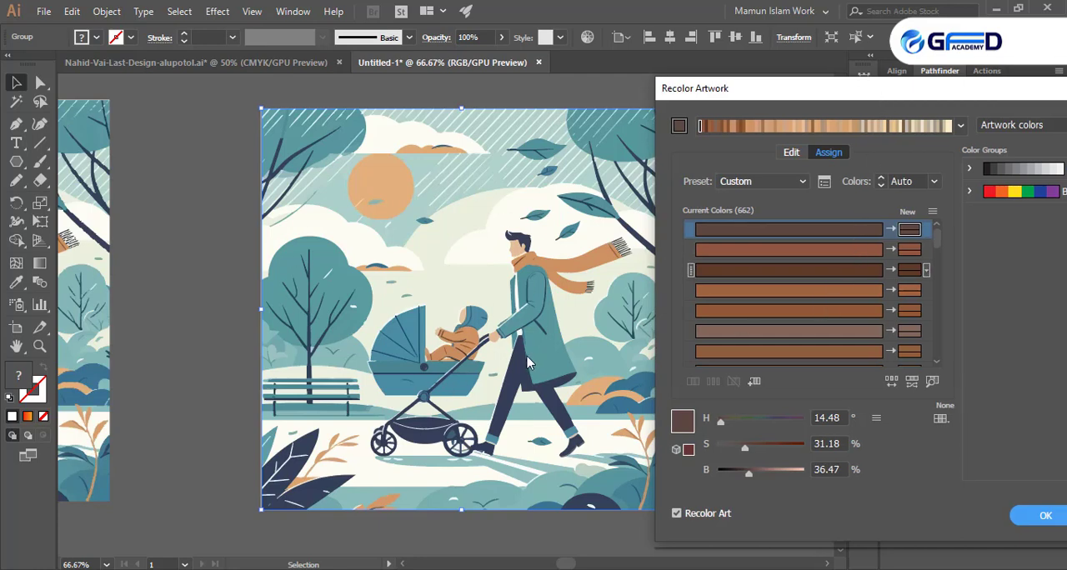
- Replace one dark teal among the current artwork colors with bright yellow at 100% saturation and 100% brightness
scroll(822, 300, down, 5)
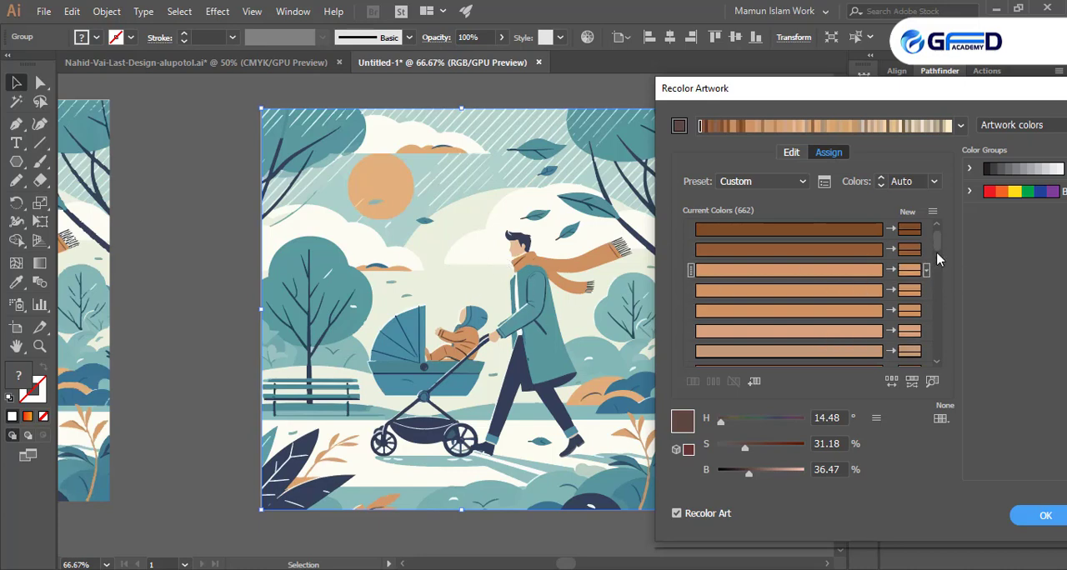
drag(938, 244, 937, 290)
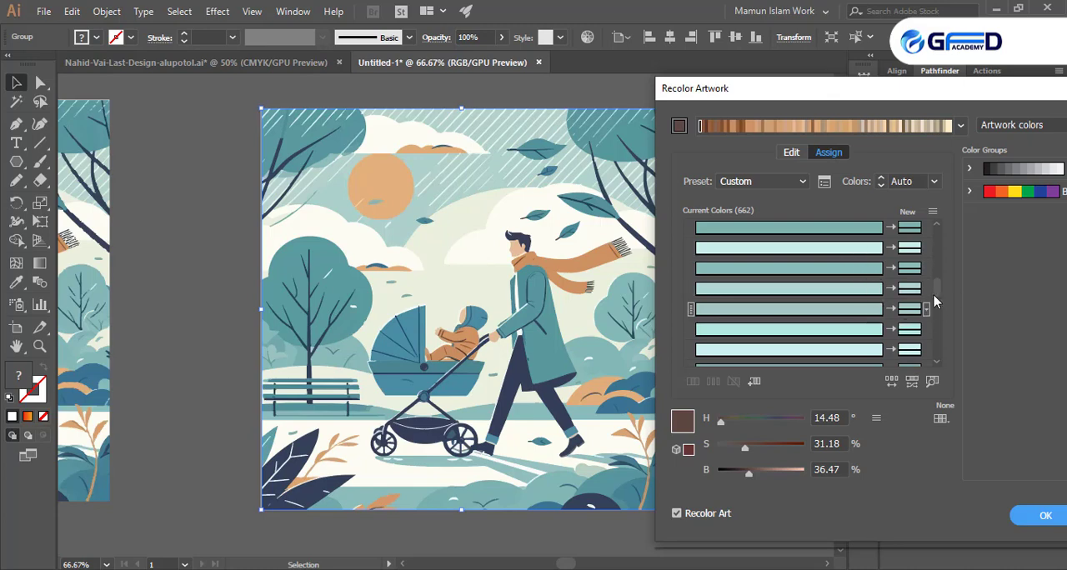
drag(934, 298, 937, 330)
click(774, 273)
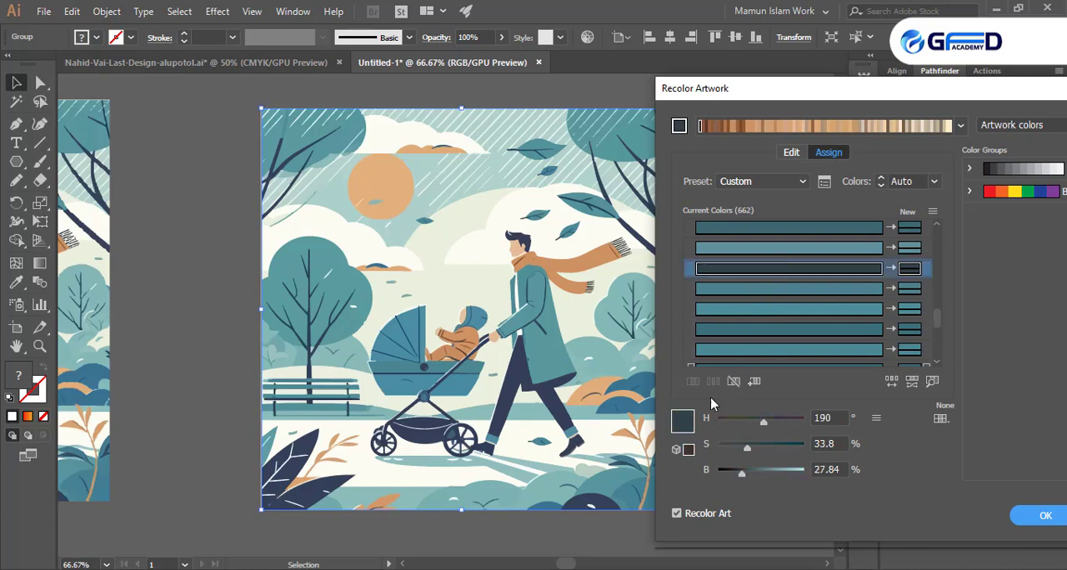
double_click(682, 421)
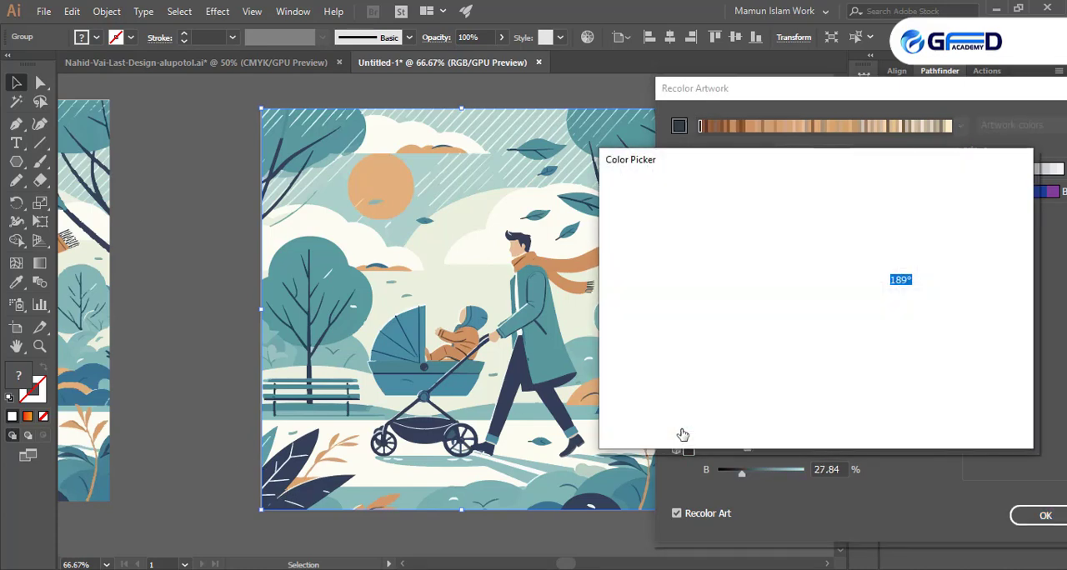
drag(832, 361, 831, 370)
drag(762, 253, 824, 172)
click(973, 207)
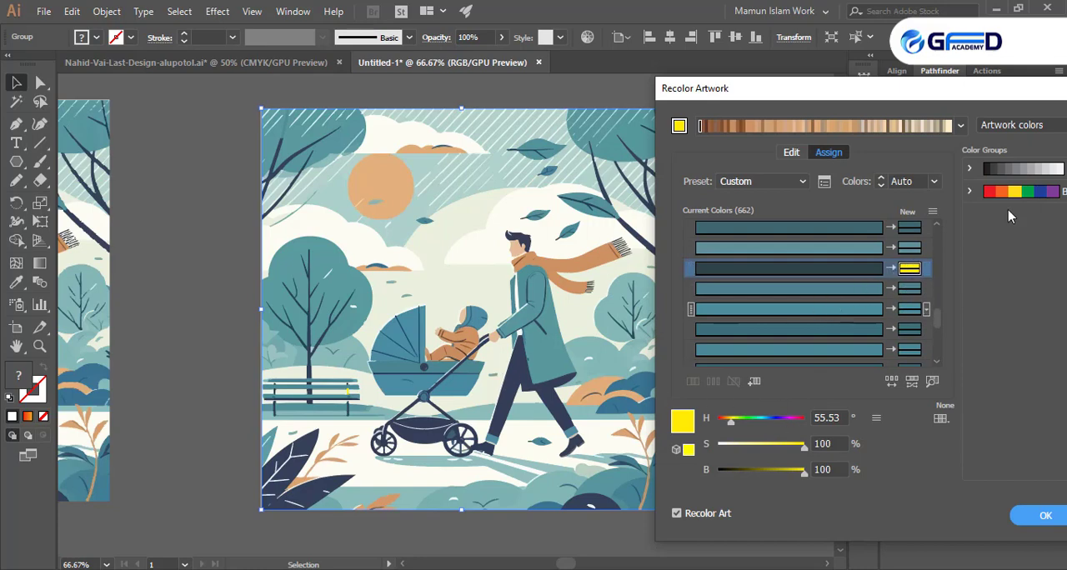
- Replace one tan shade among the active artwork colors with bright orange, ff6700
drag(950, 90, 867, 90)
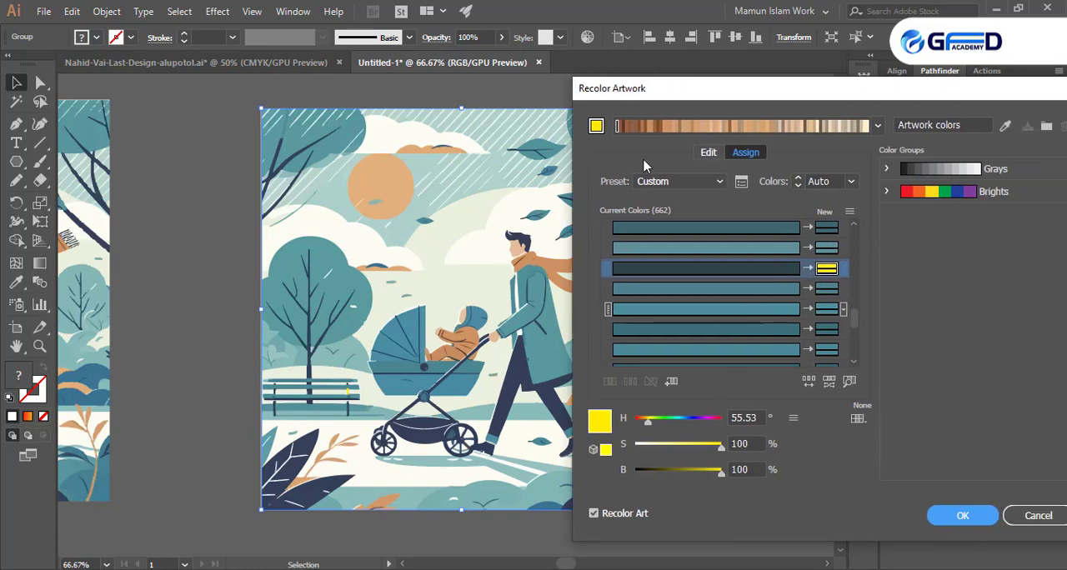
click(663, 131)
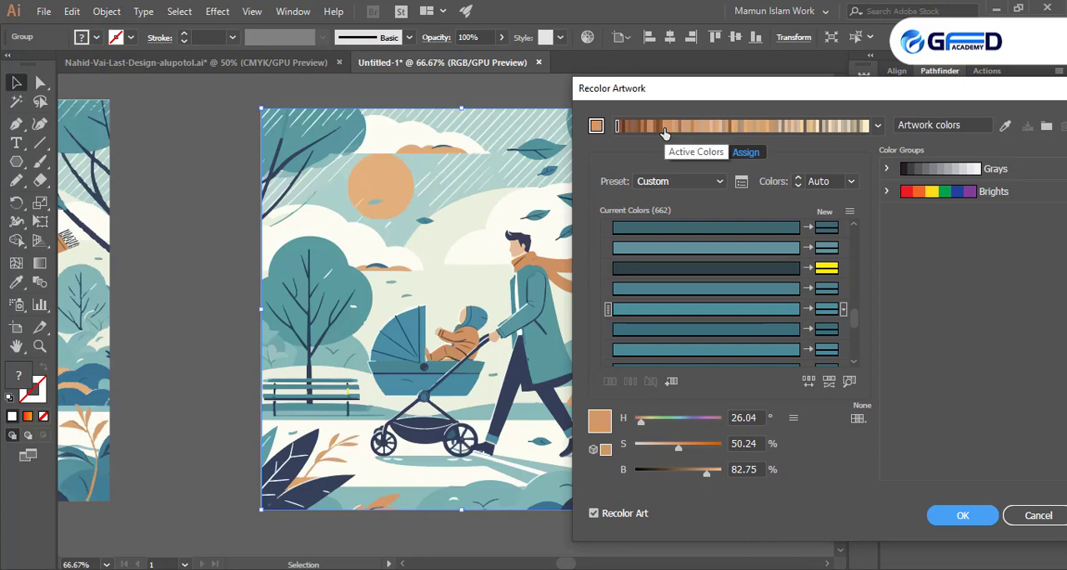
click(597, 127)
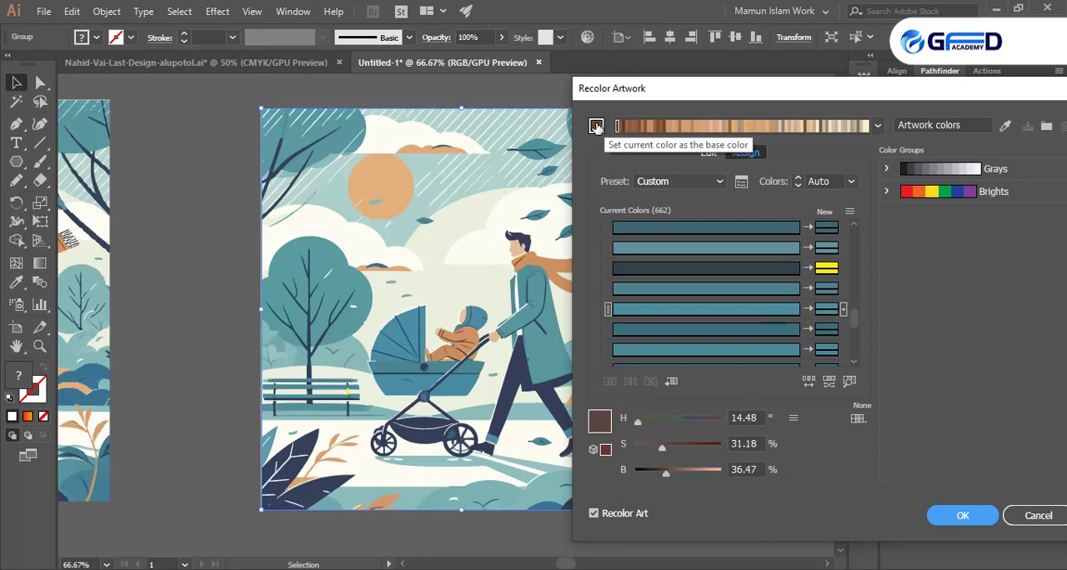
click(597, 128)
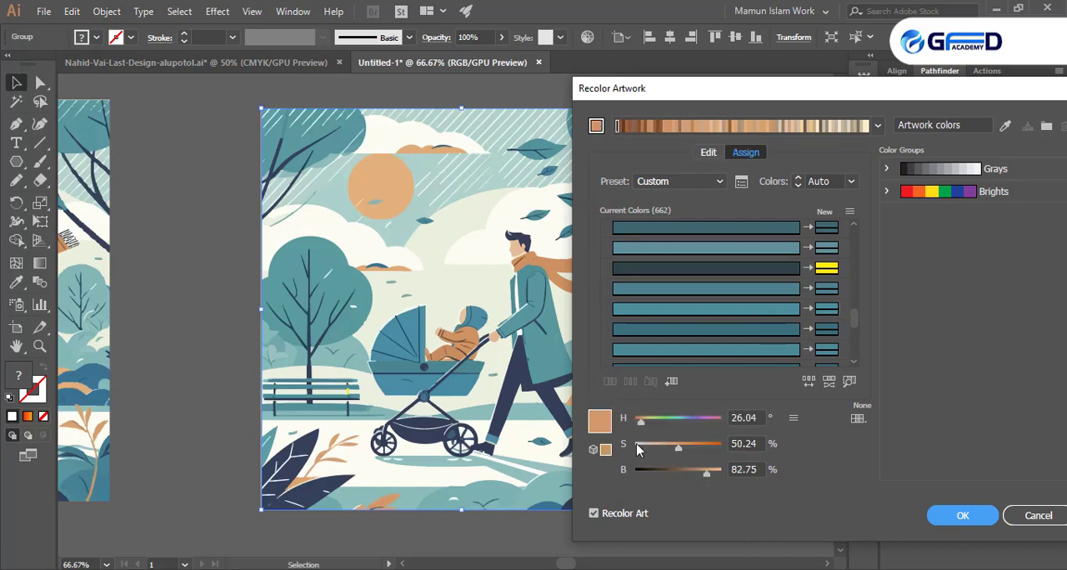
double_click(597, 421)
click(807, 204)
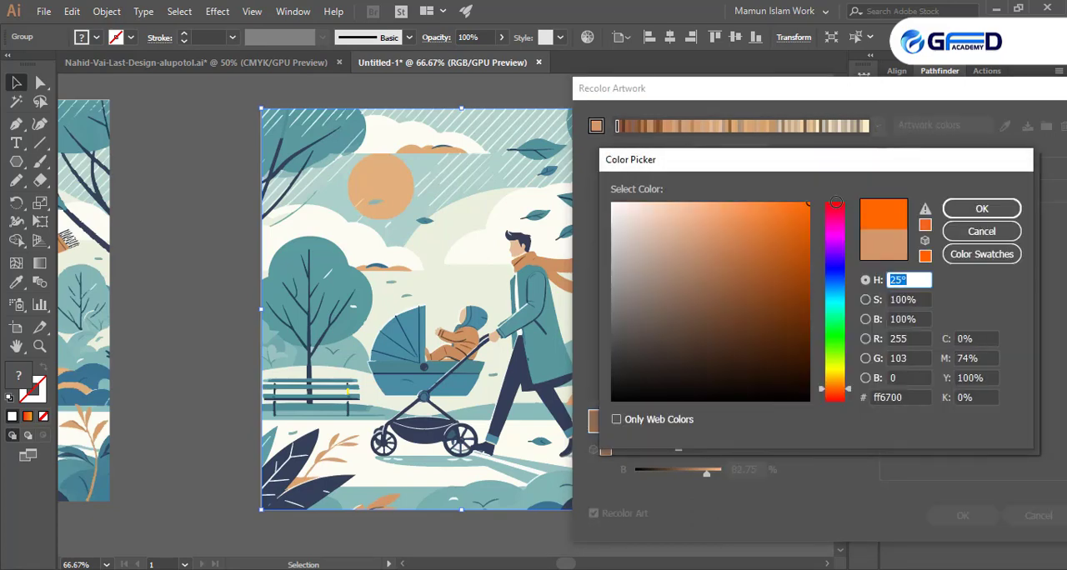
click(980, 209)
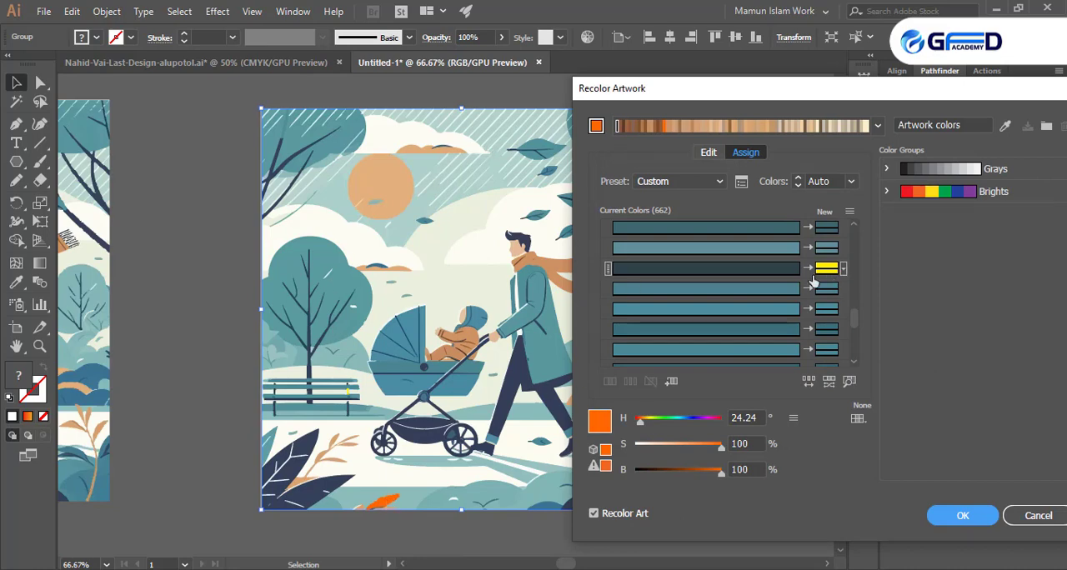
- Recolor the illustration with the Brights color group, apply the recoloring and deselect the artwork
scroll(804, 290, down, 1)
scroll(725, 294, down, 1)
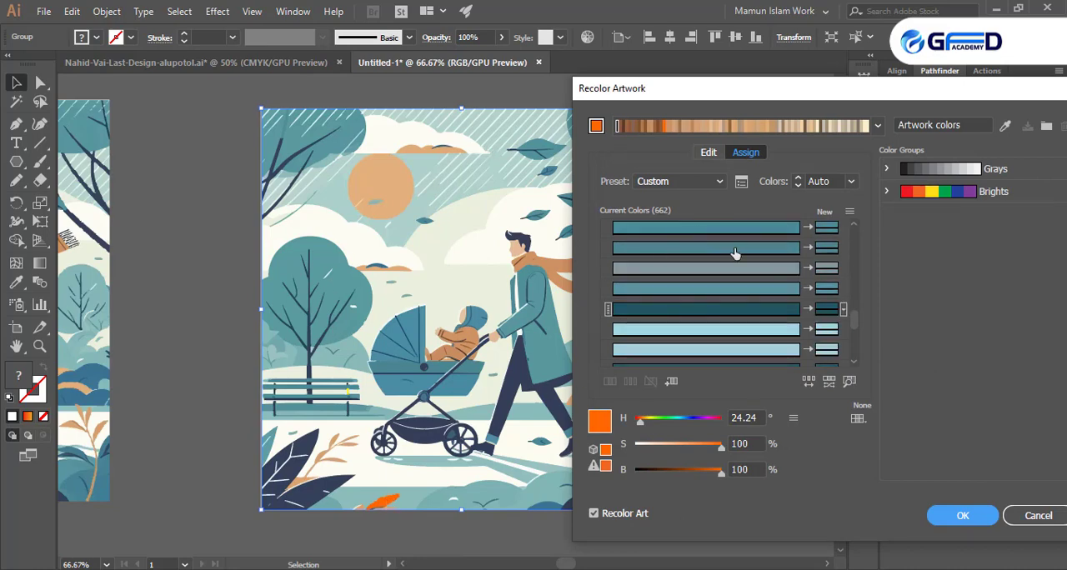
click(934, 194)
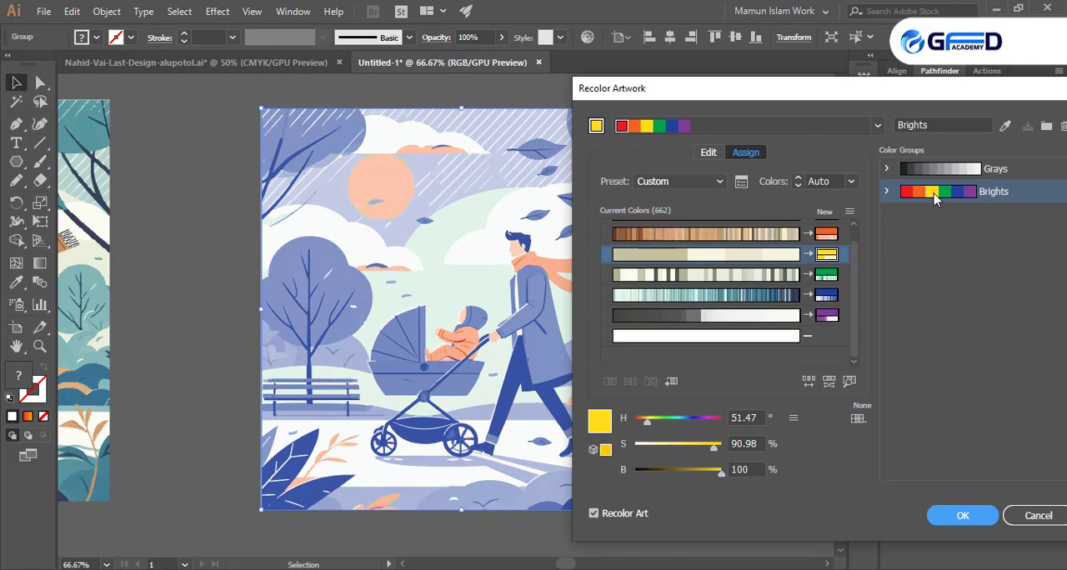
click(887, 192)
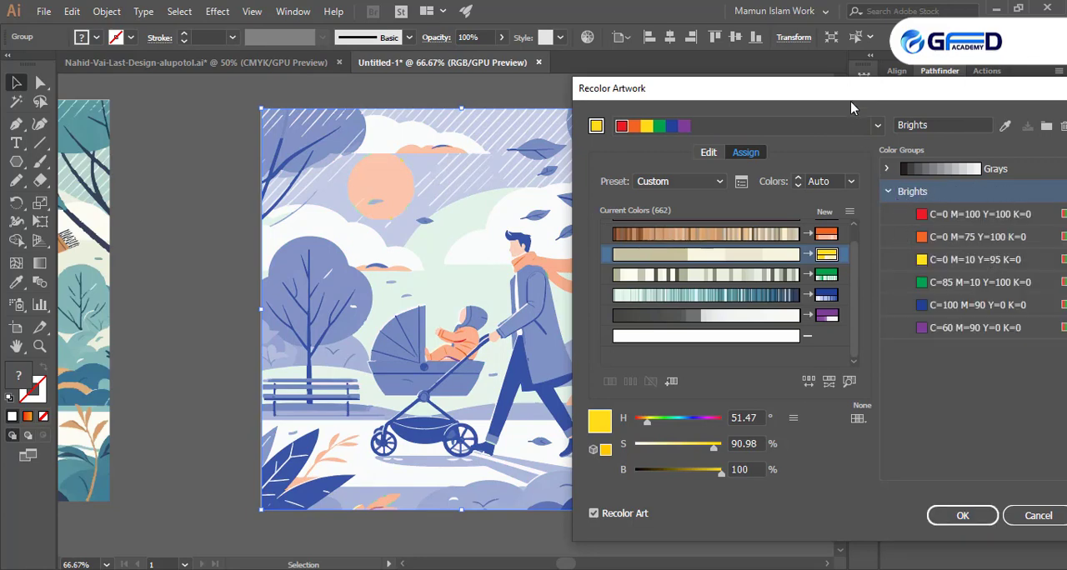
drag(850, 101, 917, 71)
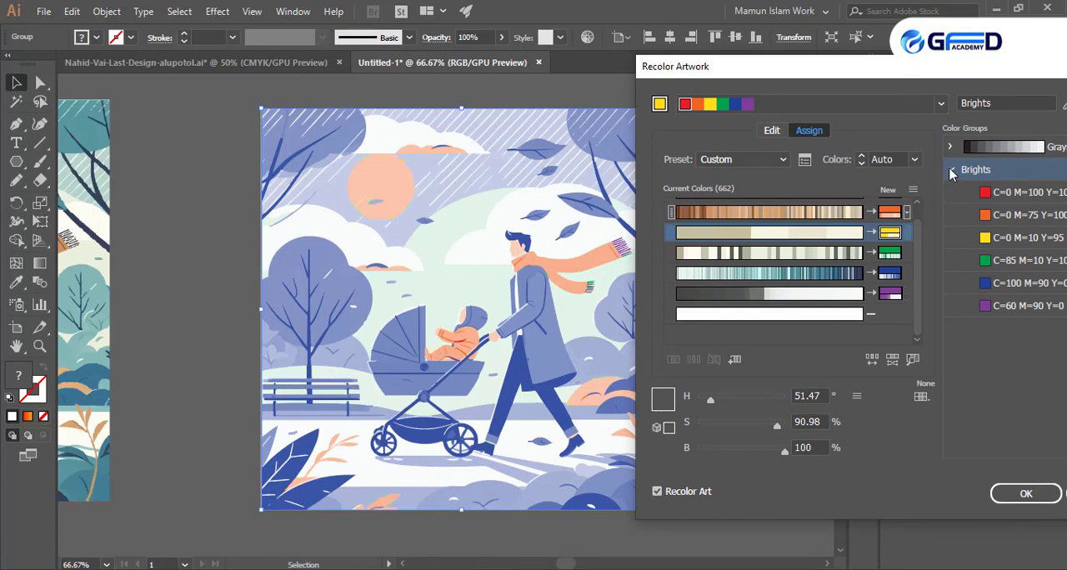
click(951, 170)
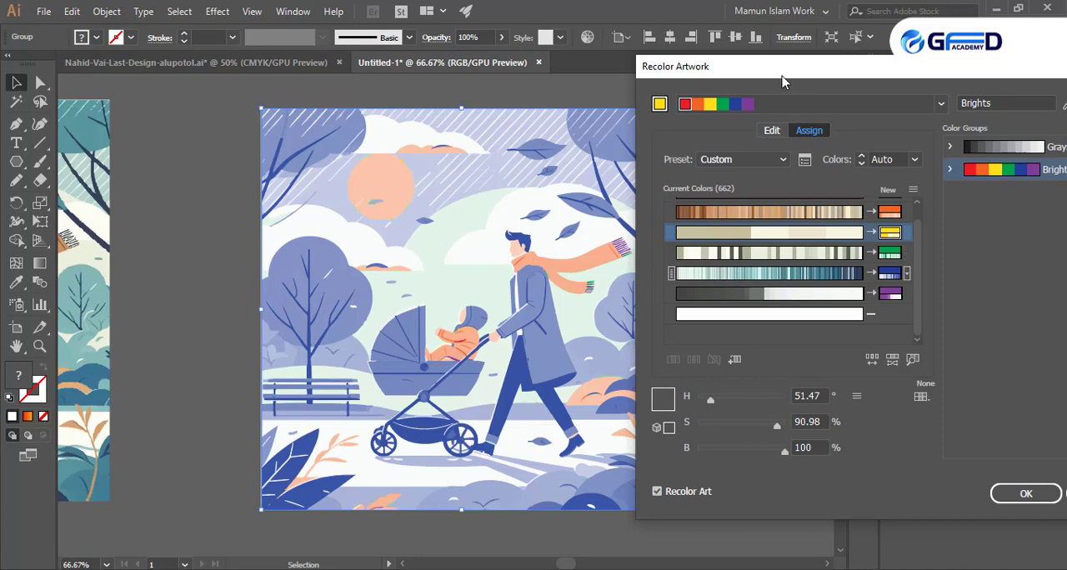
drag(782, 81, 648, 87)
click(886, 505)
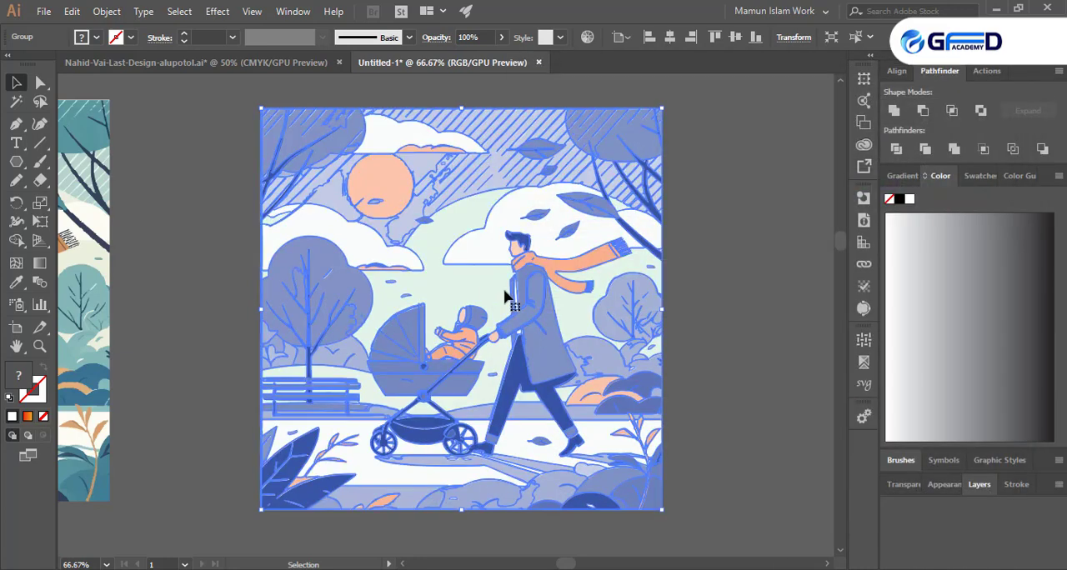
click(732, 308)
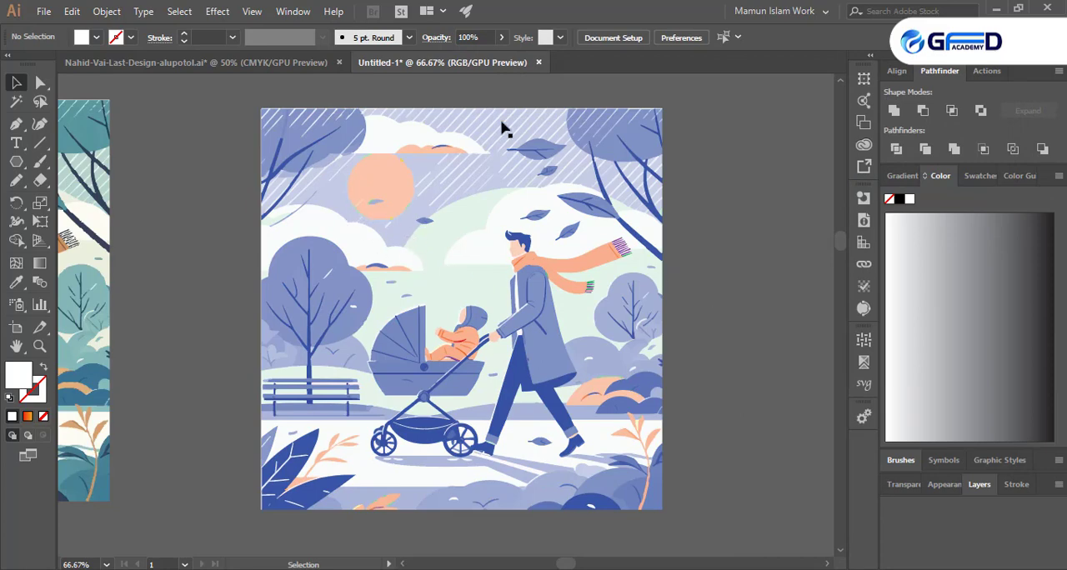
- Draw a white circle with the Ellipse tool over the rough-edged sun so that it covers the sun completely
scroll(369, 195, up, 1)
scroll(379, 200, up, 3)
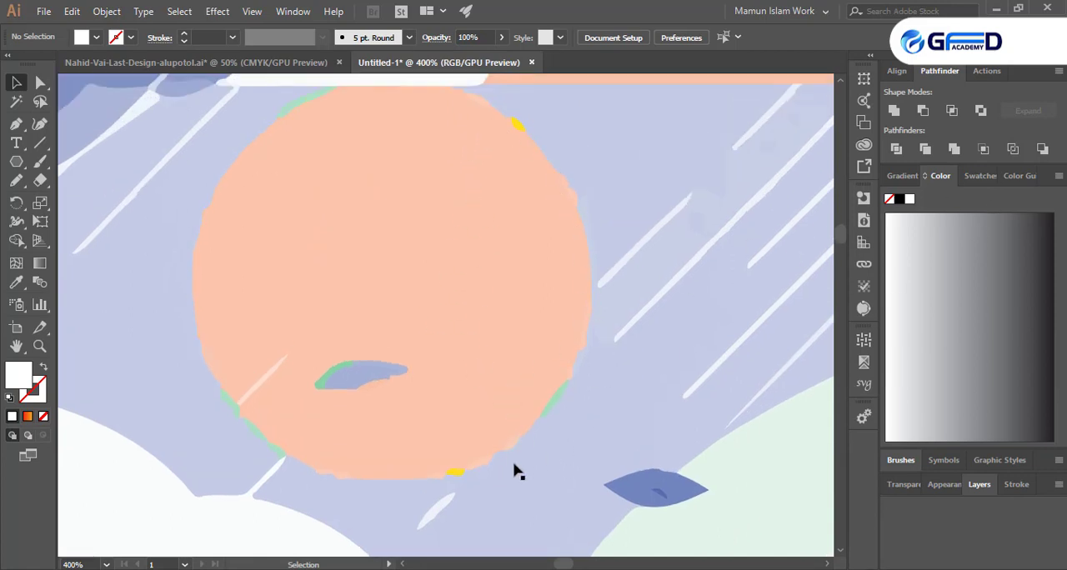
drag(16, 162, 50, 197)
drag(383, 288, 600, 504)
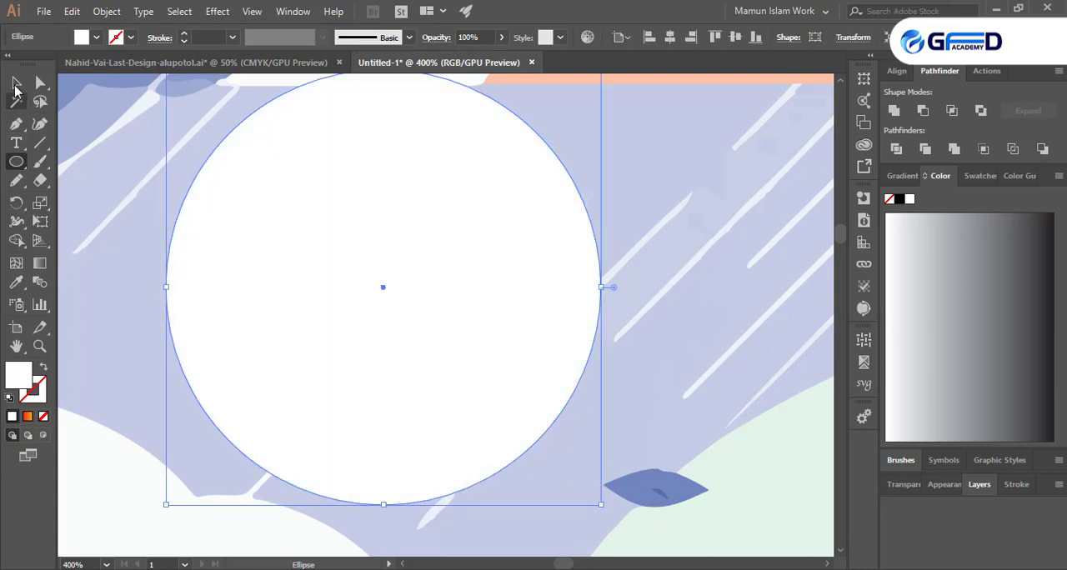
click(16, 83)
scroll(456, 294, down, 2)
mouse_move(437, 308)
mouse_down()
mouse_move(453, 290)
mouse_move(433, 315)
mouse_up()
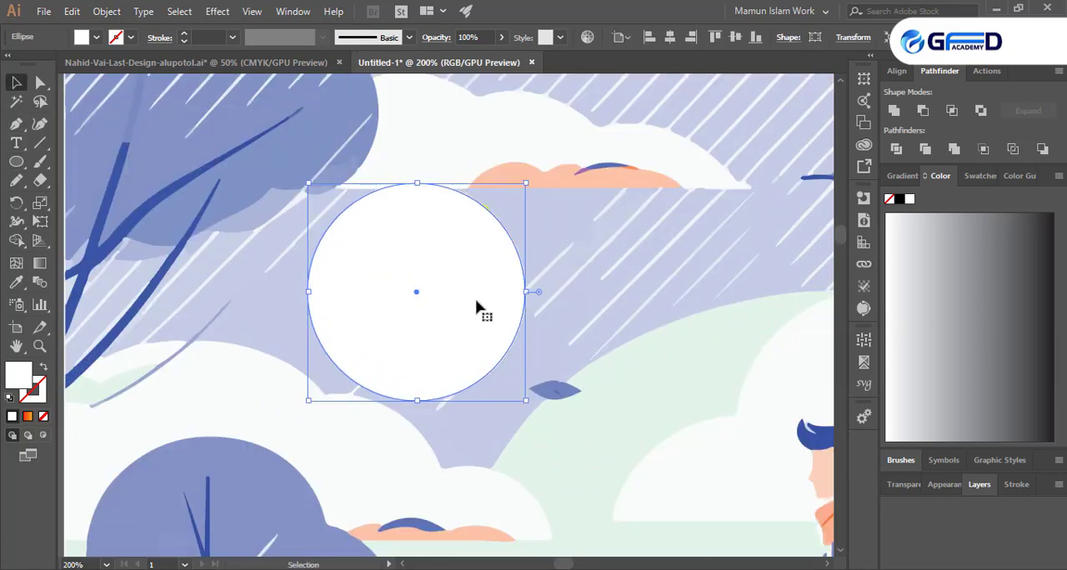
scroll(471, 300, down, 3)
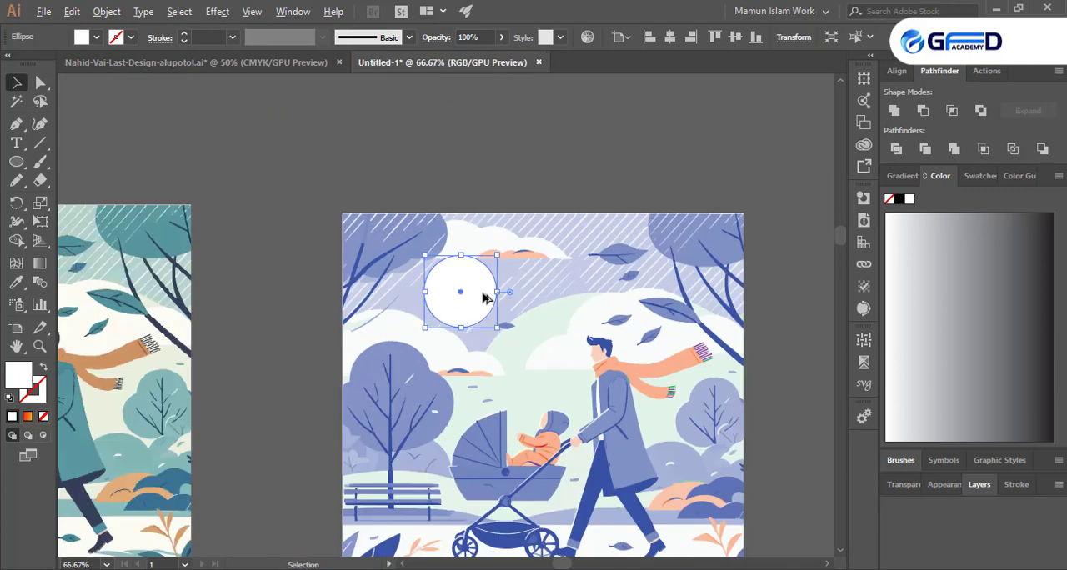
click(530, 148)
- Fill the white circle over the sun with the salmon color sampled from the man's scarf using the Eyedropper, and deselect it
scroll(550, 241, down, 1)
scroll(300, 331, down, 2)
scroll(381, 291, up, 1)
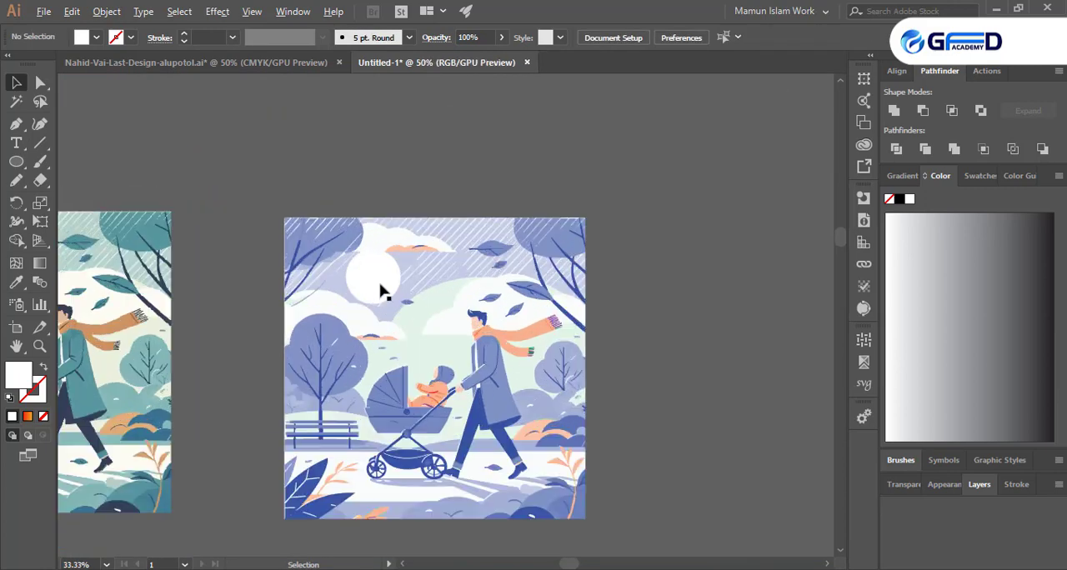
click(368, 285)
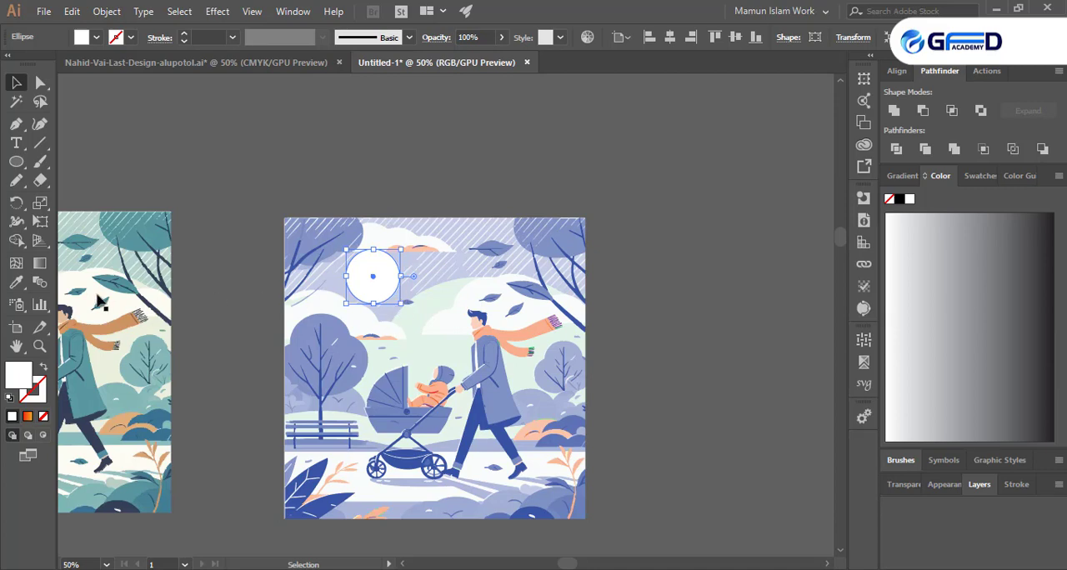
click(16, 283)
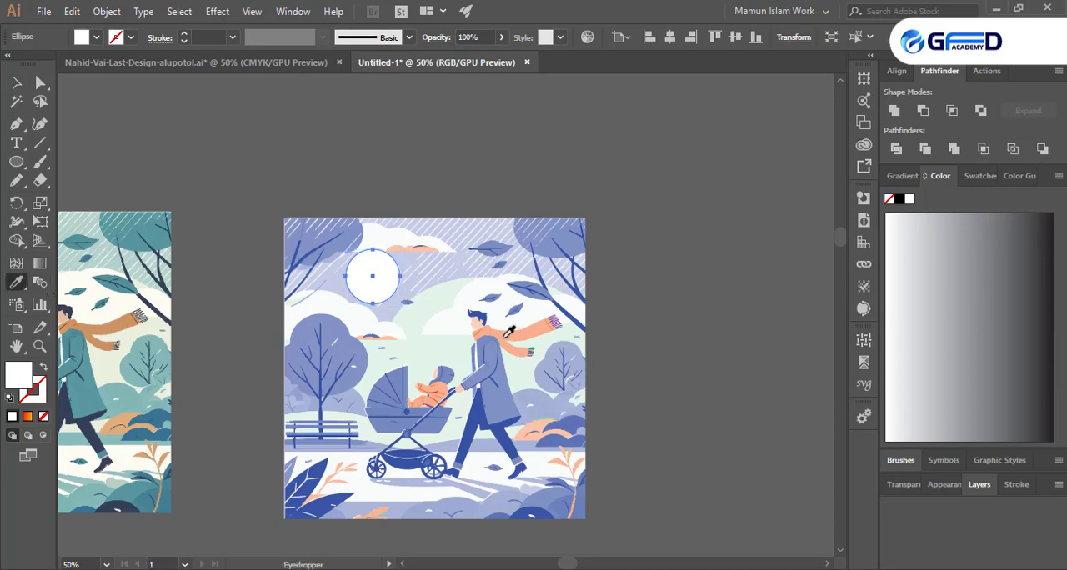
click(510, 332)
click(16, 82)
click(195, 164)
scroll(478, 250, down, 1)
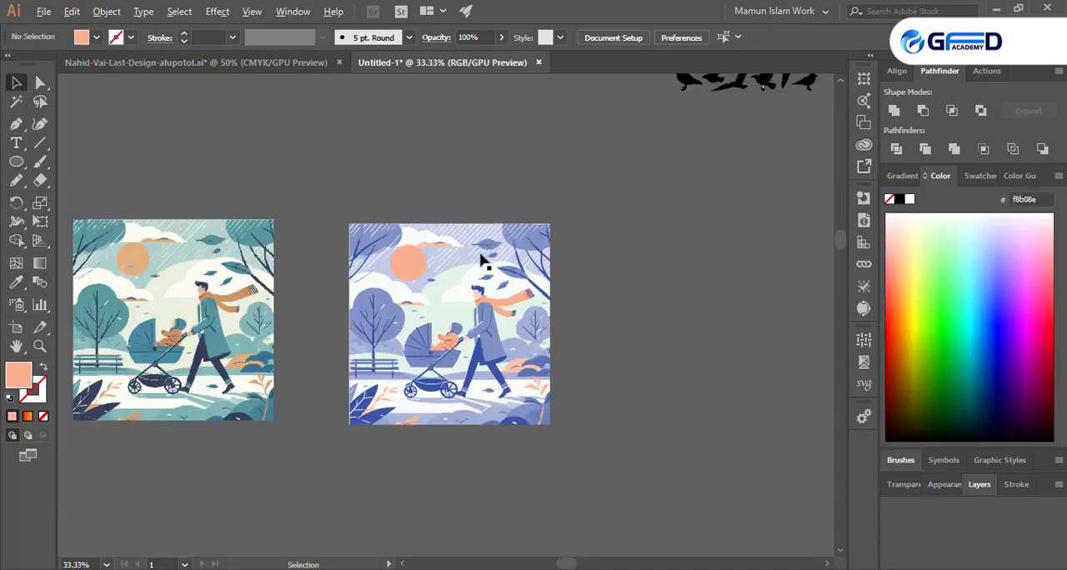
- Trim a thin strip off the recolored illustration's right edge with a rectangular Eraser area
scroll(489, 390, up, 4)
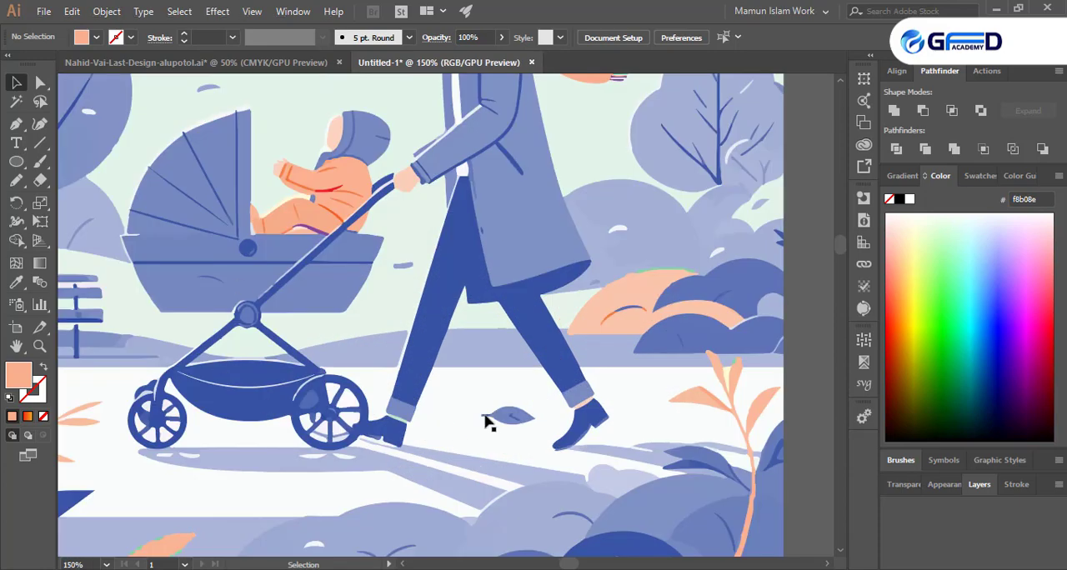
scroll(488, 421, down, 3)
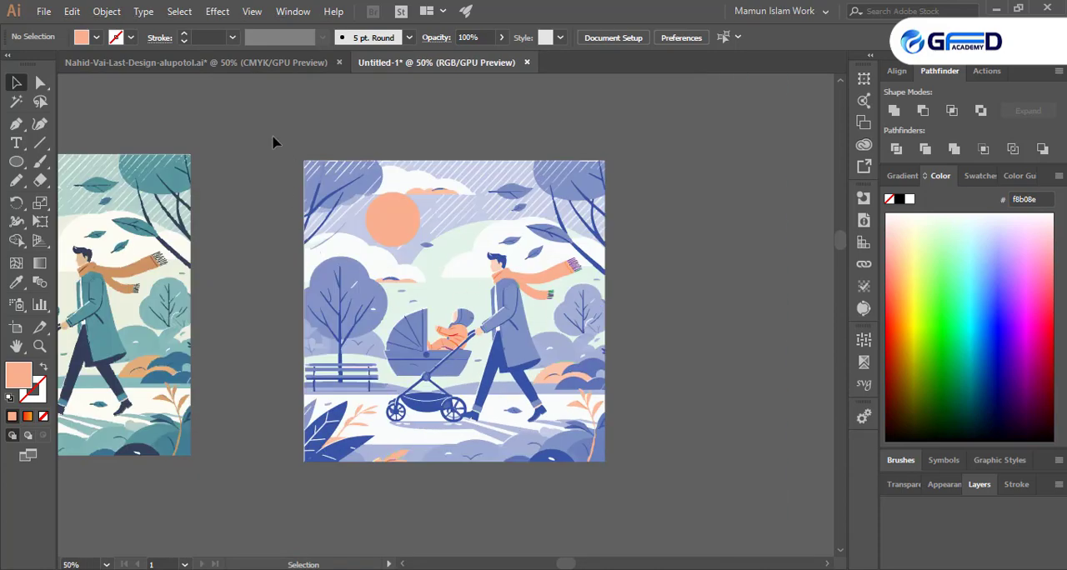
drag(25, 162, 83, 160)
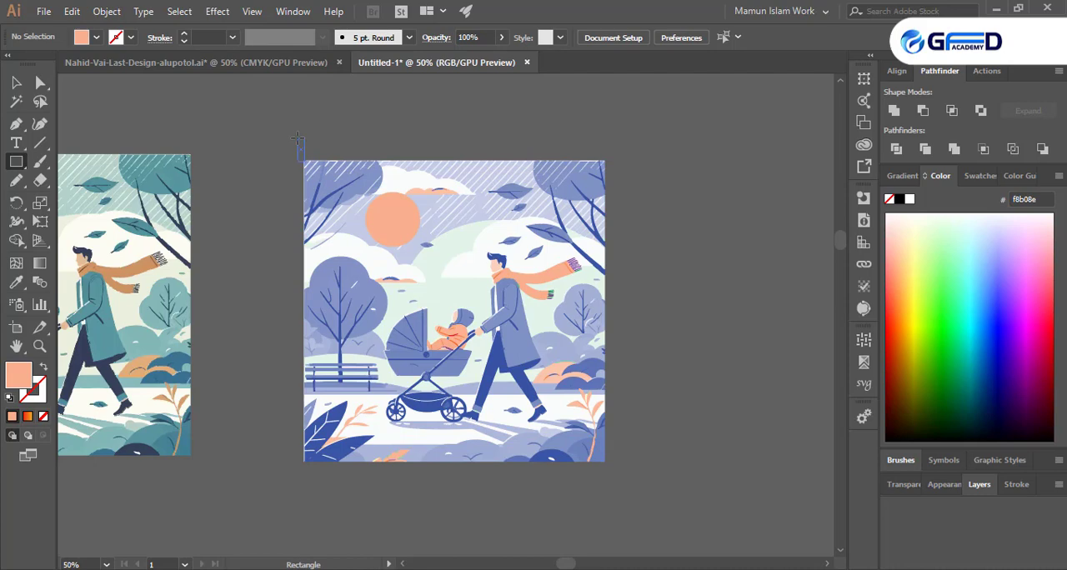
click(38, 181)
right_click(39, 182)
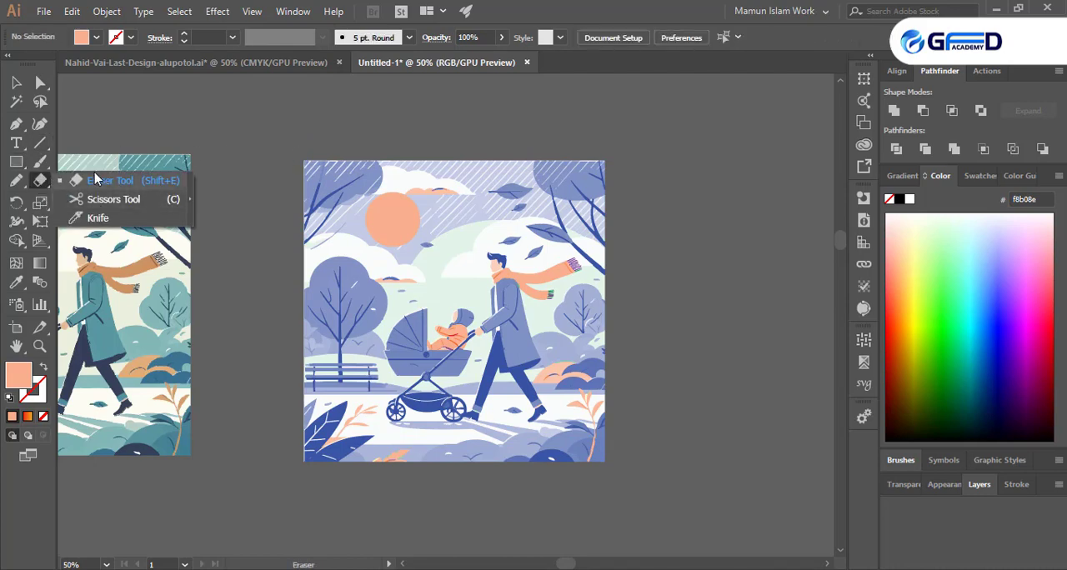
click(93, 180)
mouse_move(709, 116)
mouse_down()
mouse_move(714, 466)
mouse_move(604, 473)
mouse_up()
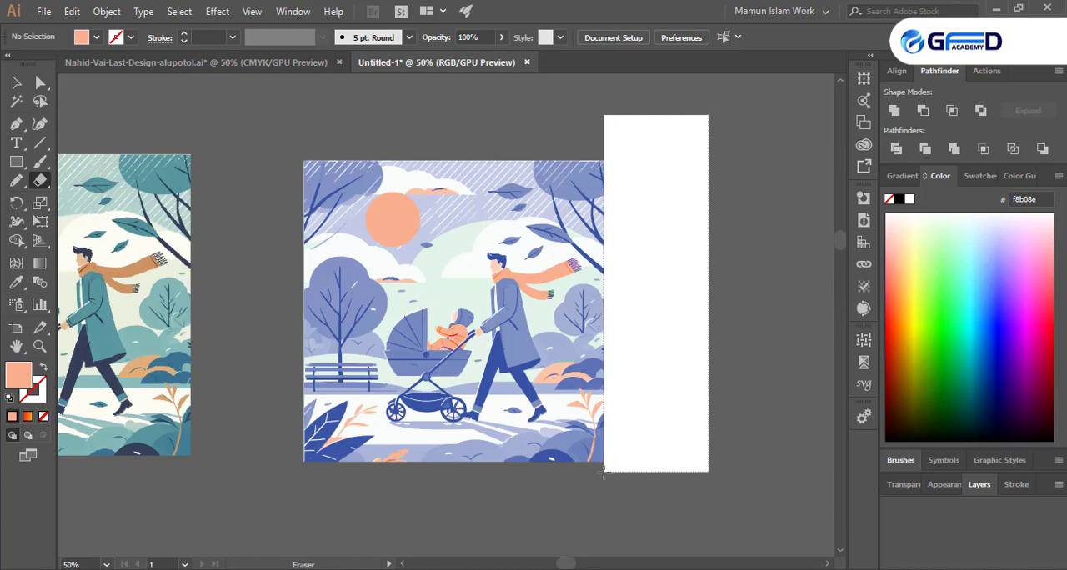
drag(604, 472, 603, 472)
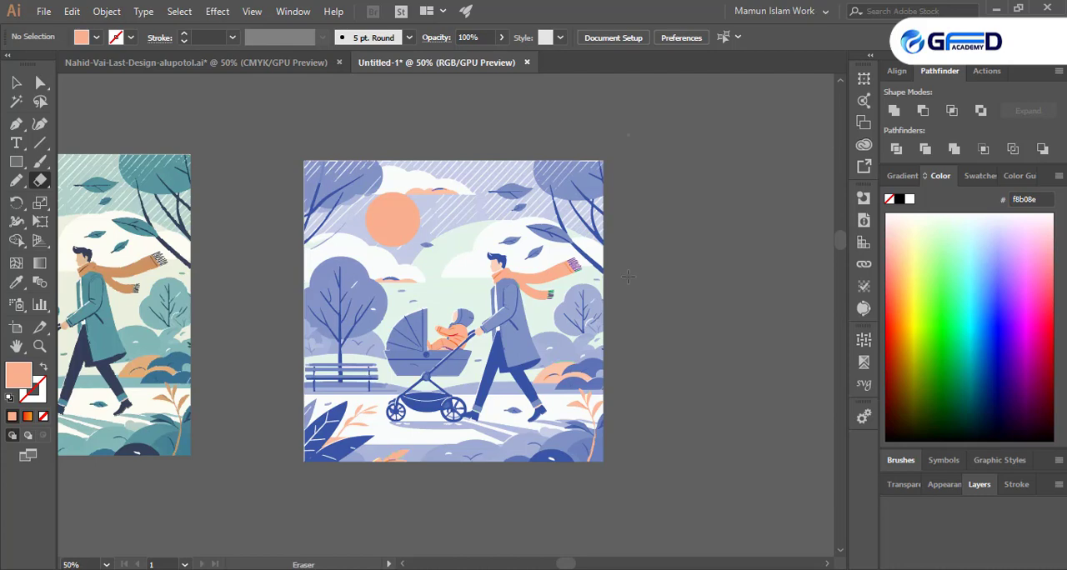
- Erase the uneven white strip along the recolored illustration's top edge with a rectangular Eraser area
scroll(522, 238, up, 6)
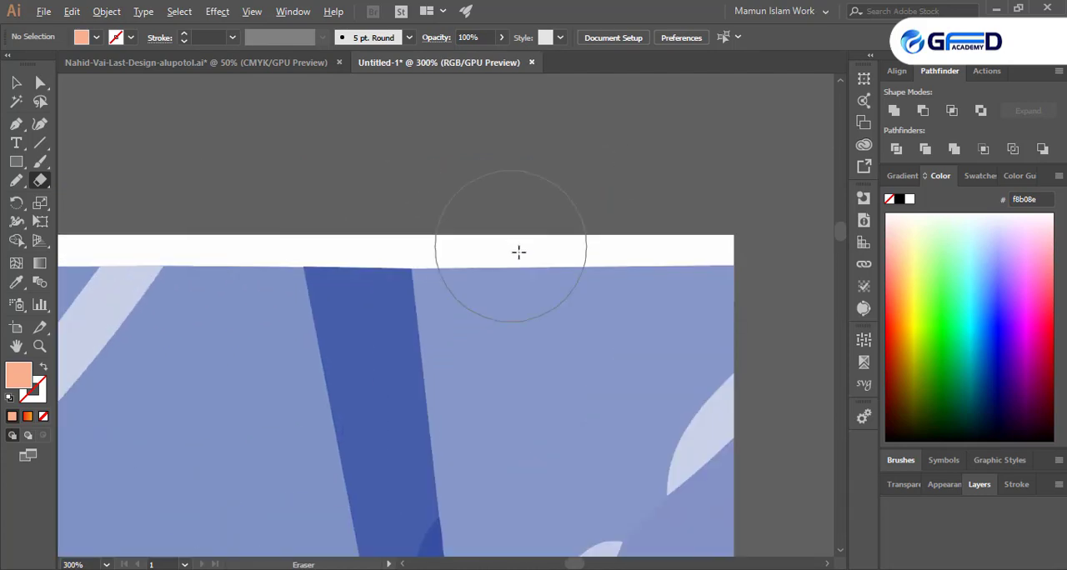
scroll(366, 267, down, 3)
scroll(511, 370, up, 10)
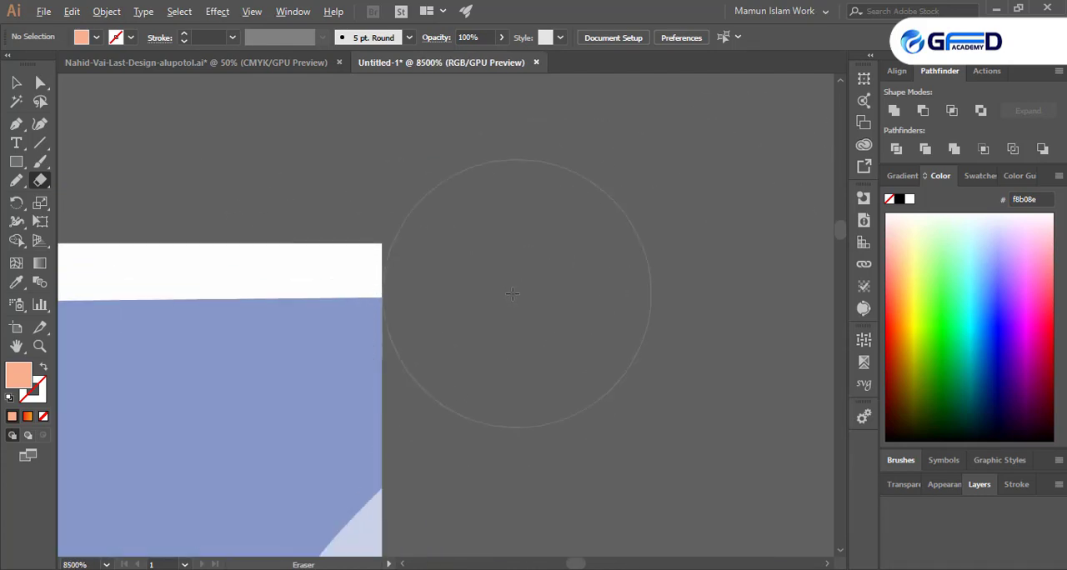
scroll(671, 412, down, 9)
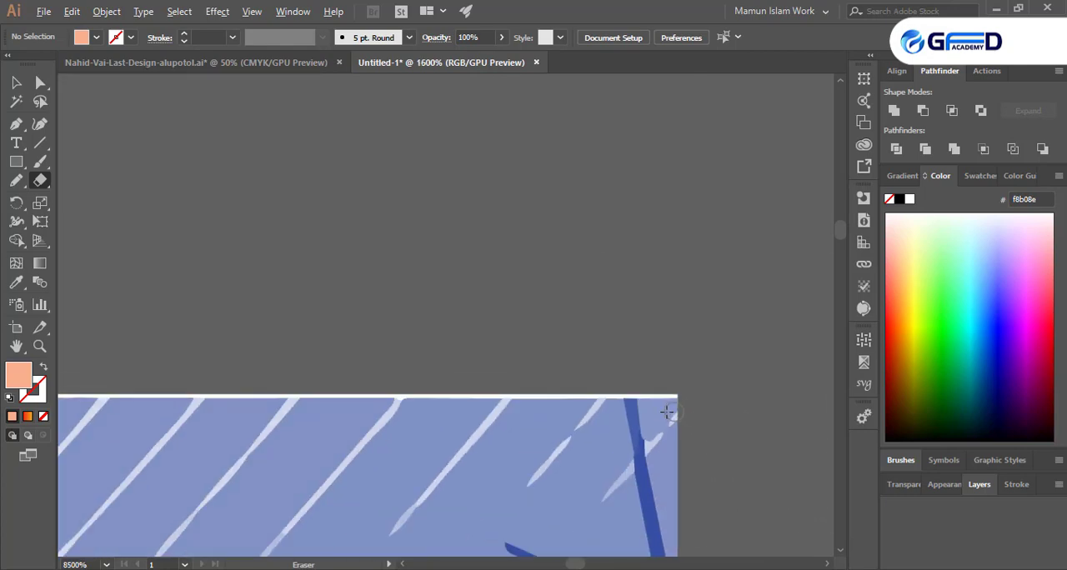
scroll(453, 408, up, 5)
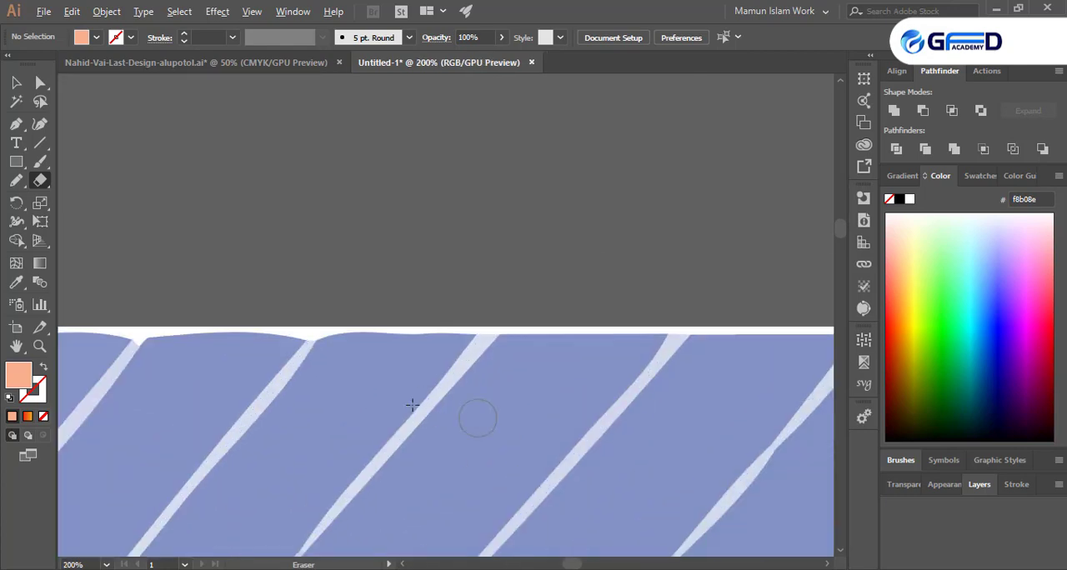
drag(299, 344, 305, 341)
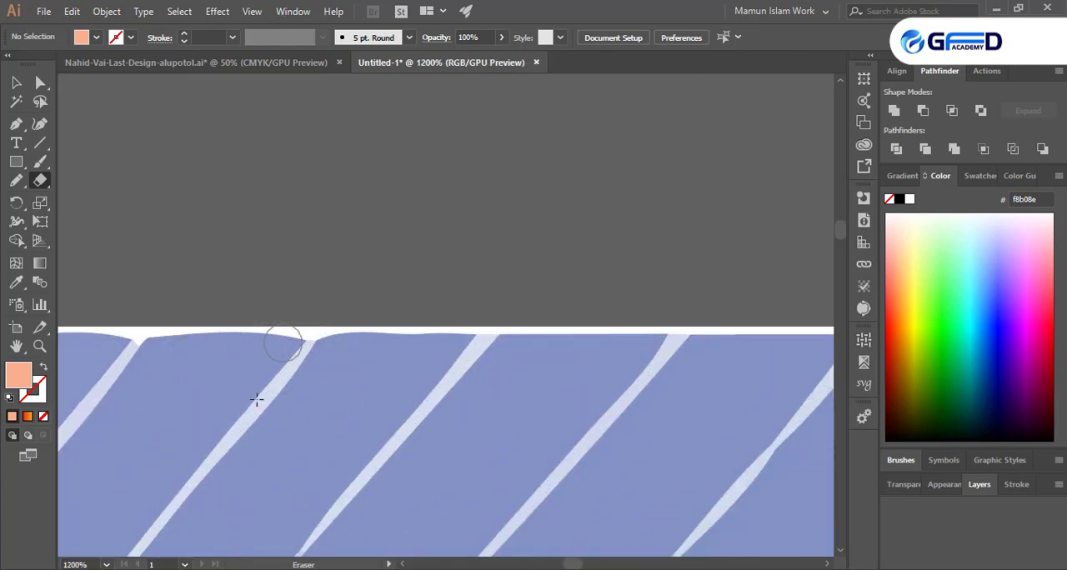
scroll(531, 343, down, 10)
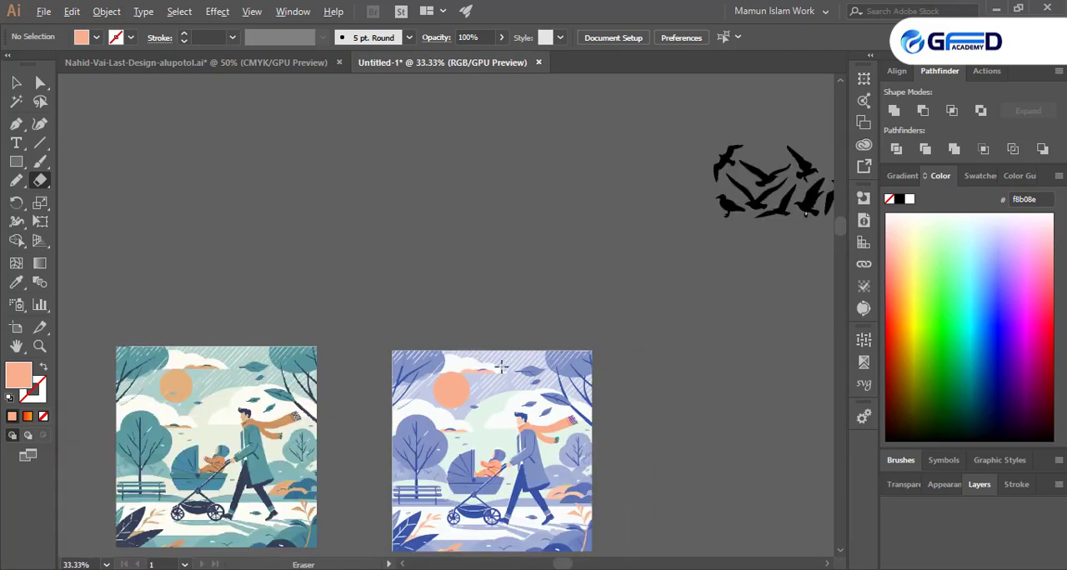
scroll(501, 363, up, 2)
mouse_move(225, 267)
mouse_down()
mouse_move(706, 317)
mouse_move(766, 335)
mouse_up()
scroll(534, 345, up, 8)
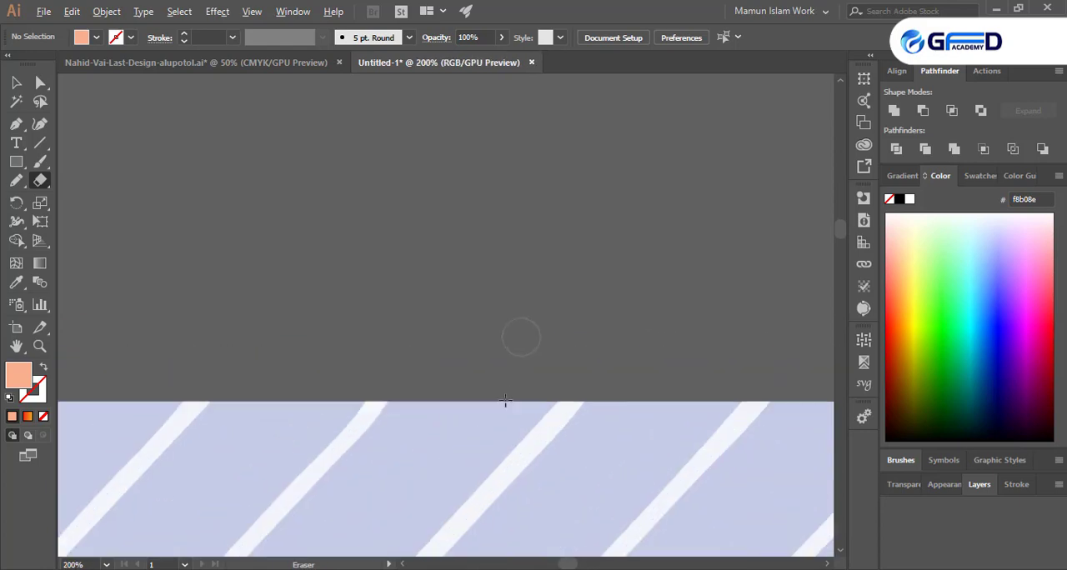
- Trim the recolored illustration's left and bottom edges straight with rectangular Eraser areas
scroll(671, 390, down, 8)
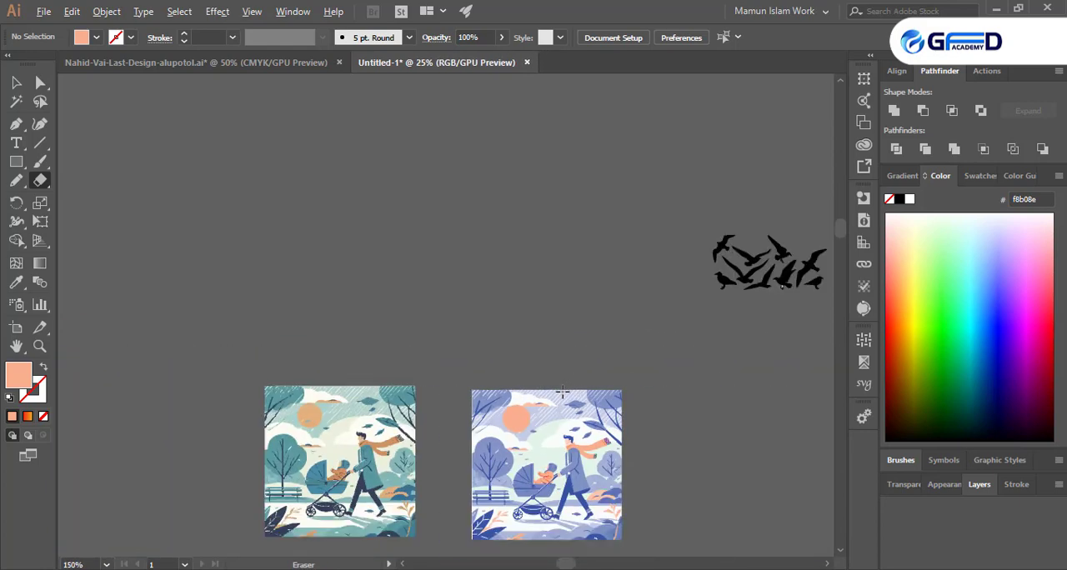
mouse_move(431, 272)
mouse_down()
mouse_move(460, 510)
mouse_move(473, 517)
mouse_up()
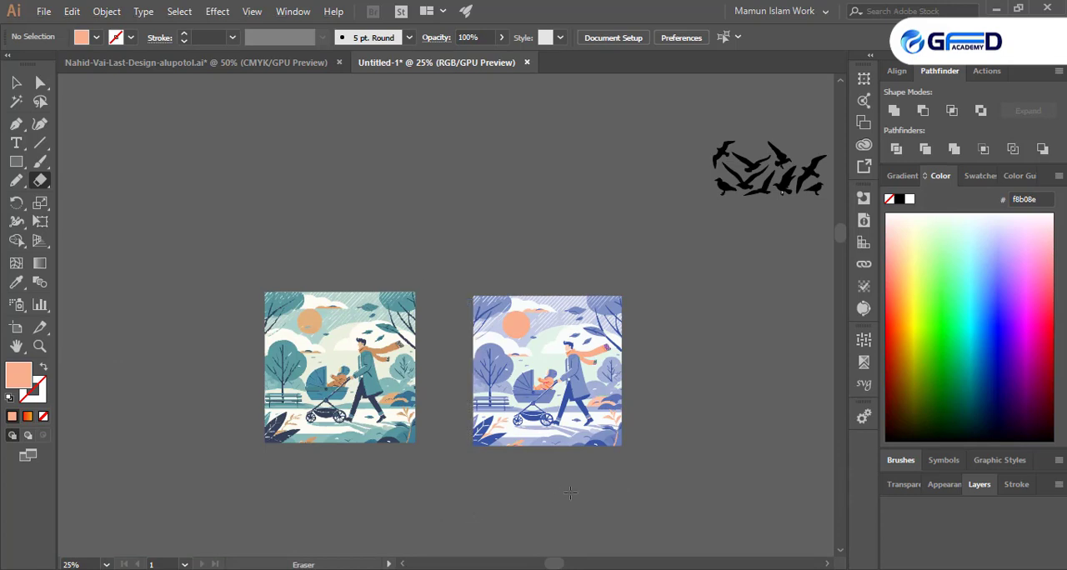
scroll(581, 495, up, 2)
drag(312, 464, 733, 395)
scroll(540, 381, up, 4)
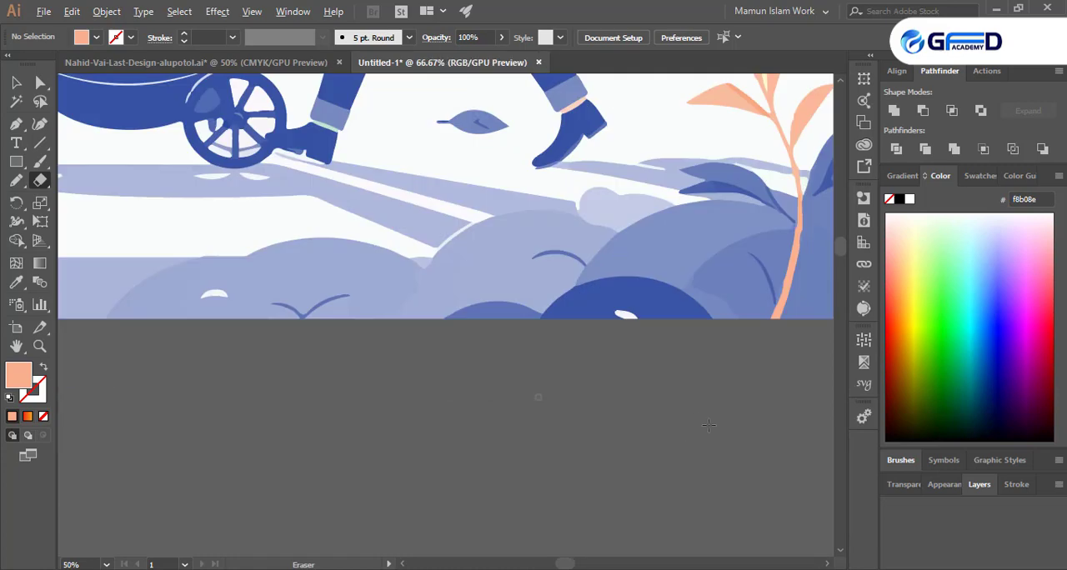
scroll(142, 322, down, 3)
scroll(141, 323, down, 6)
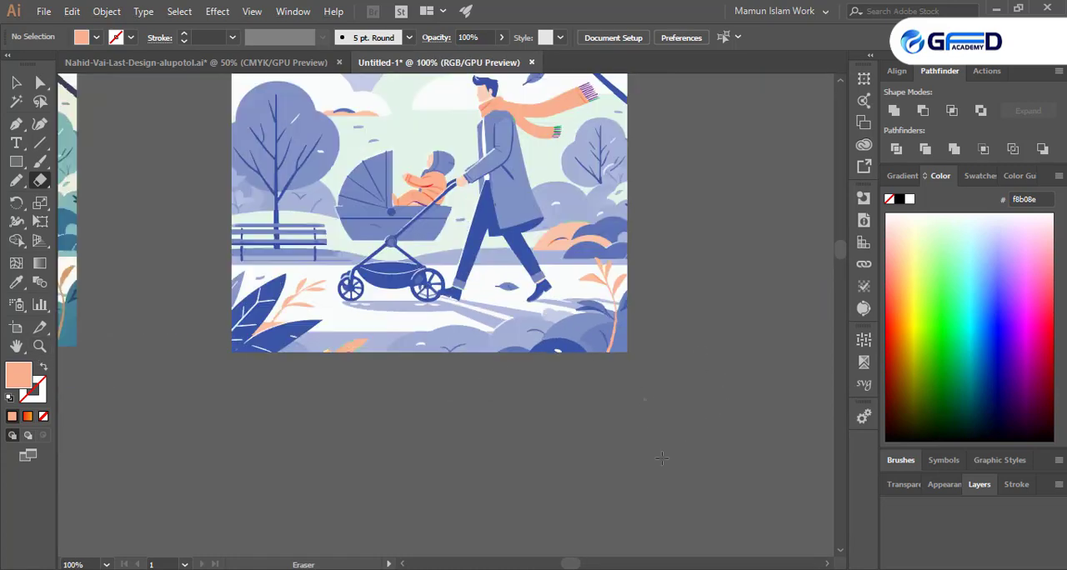
- Group all parts of the recolored illustration, including the sun circle, and deselect the group
click(15, 82)
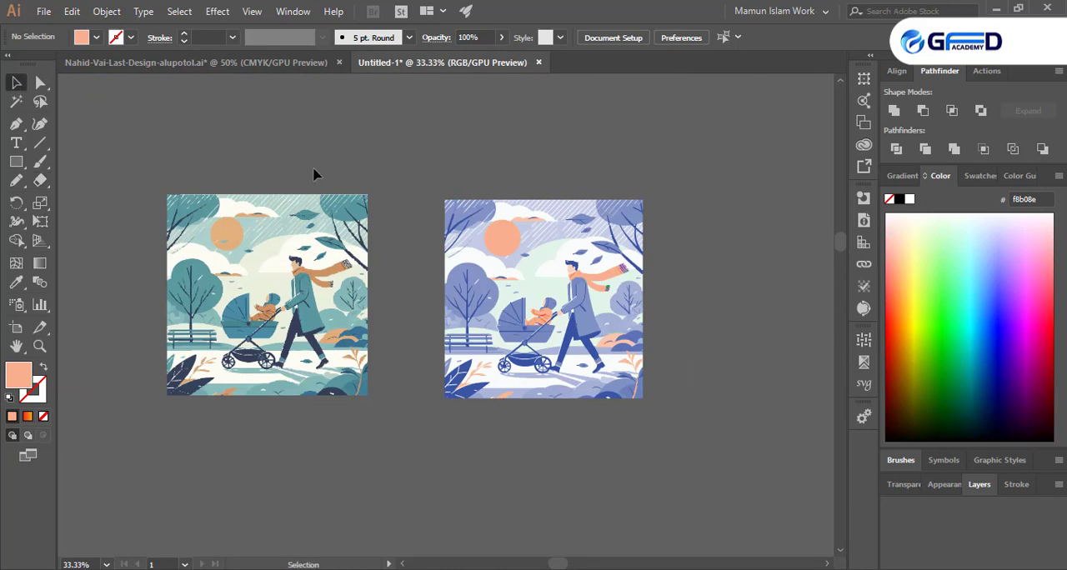
right_click(563, 371)
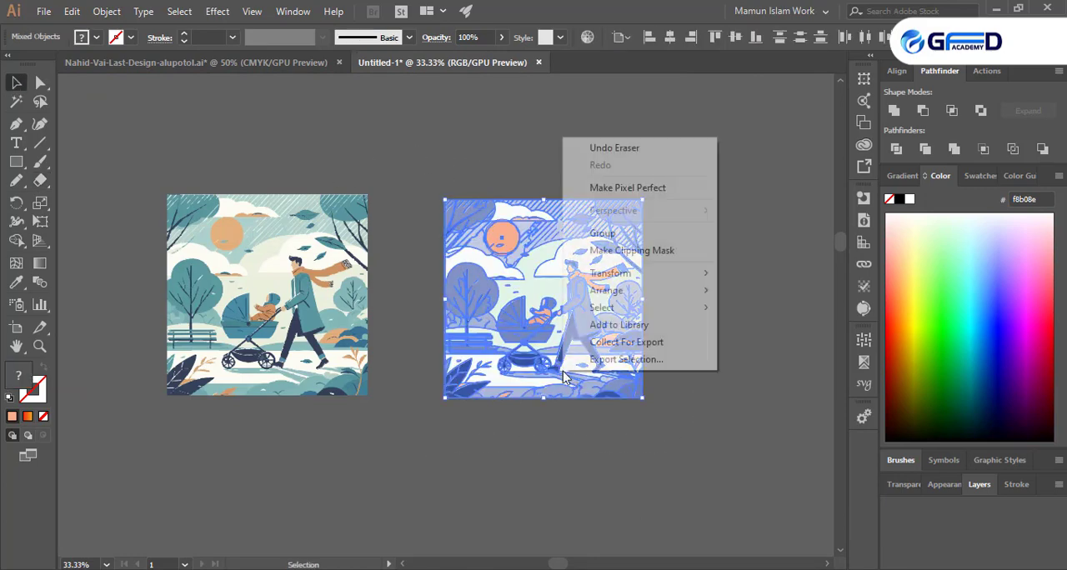
click(624, 241)
click(703, 313)
- Delete the original teal illustration and undo the deletion
scroll(471, 345, down, 2)
drag(244, 216, 422, 389)
key(Delete)
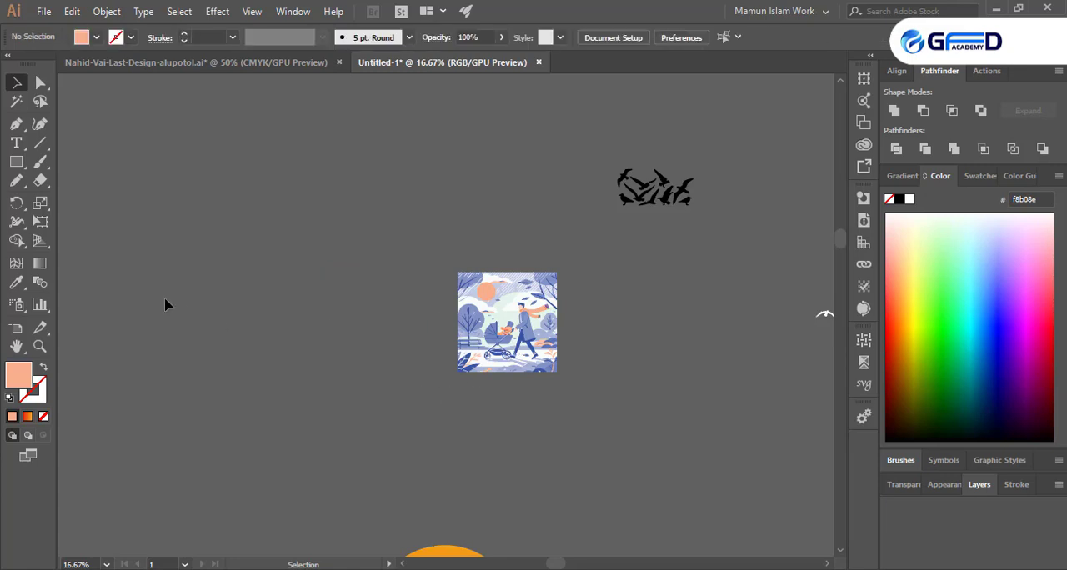
key(a)
key(ctrl+z)
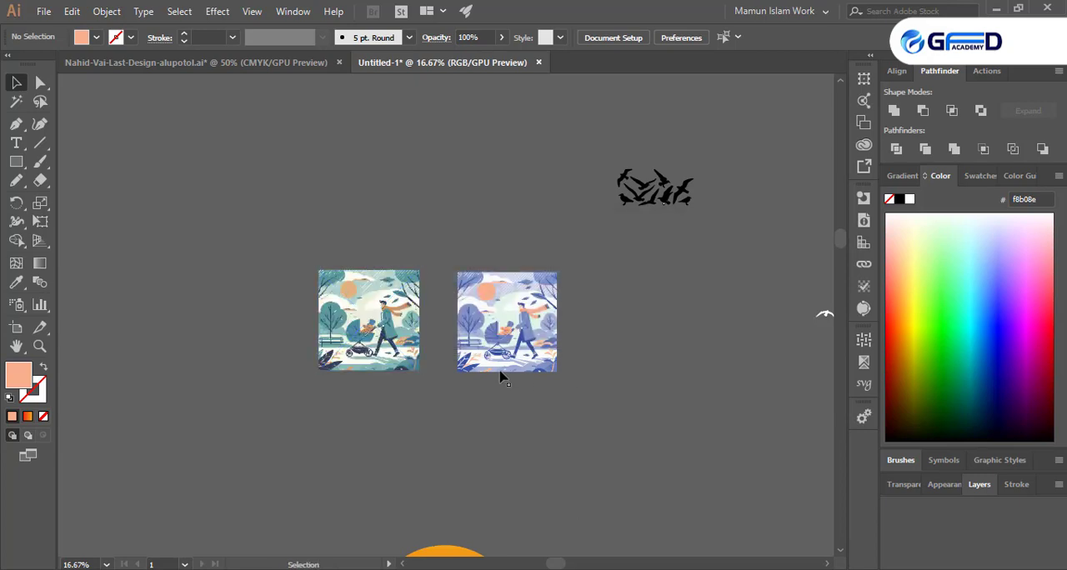
- Move the grouped recolored illustration closer to the teal original, roughly level with it, and deselect it
scroll(471, 375, up, 2)
scroll(233, 349, up, 1)
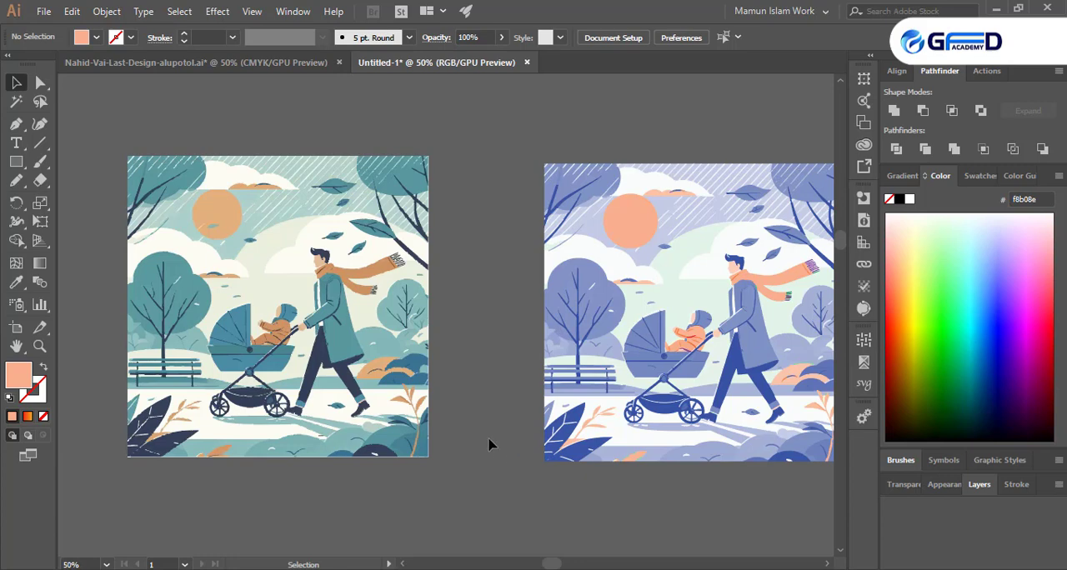
drag(638, 367, 575, 355)
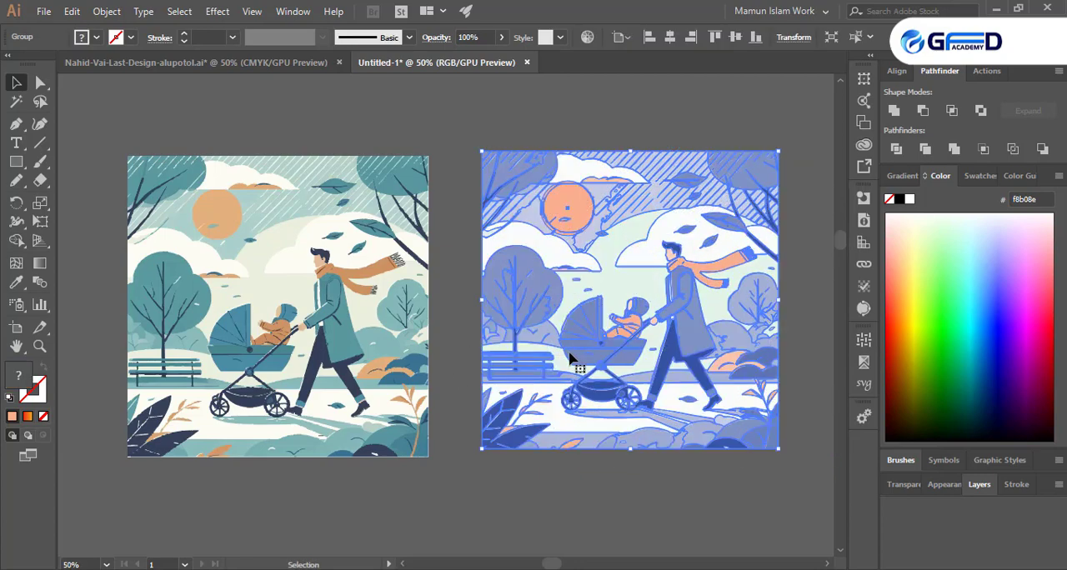
click(459, 447)
drag(502, 444, 493, 448)
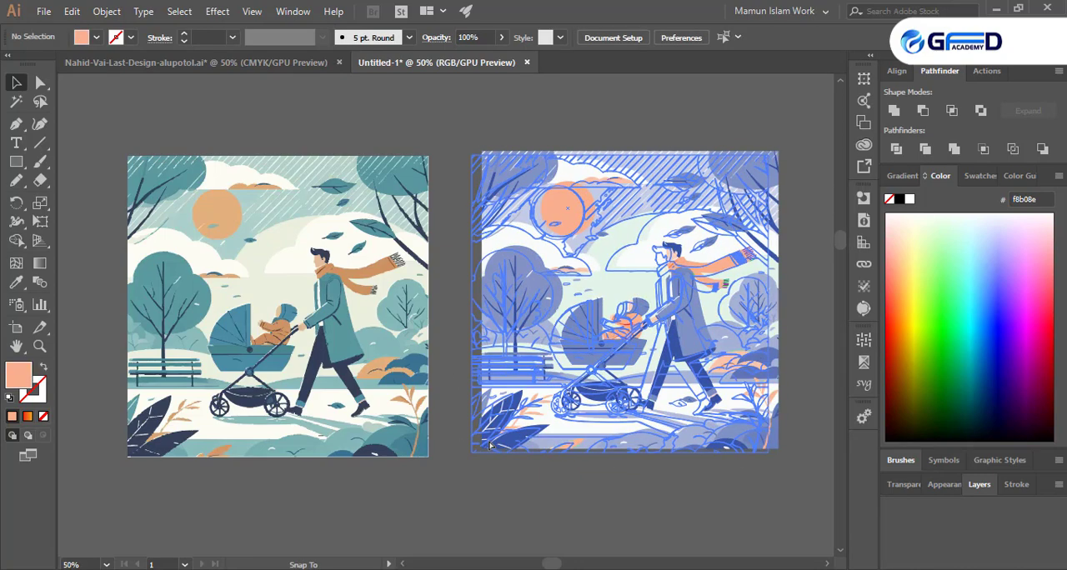
click(424, 400)
click(451, 404)
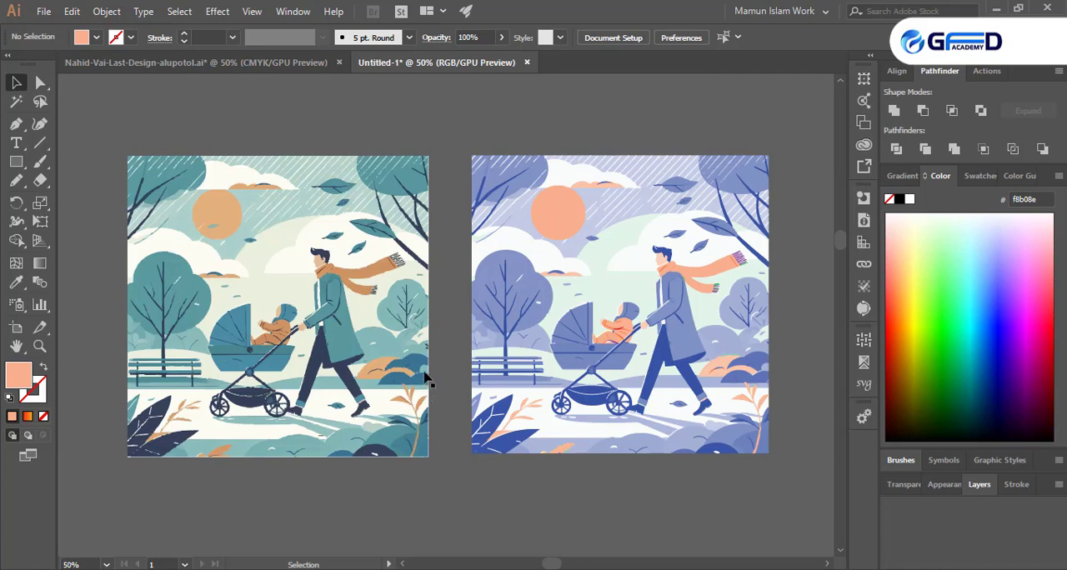
- Draw a square covering the whole teal illustration and fill it with blue 0900c9
click(16, 162)
drag(121, 154, 433, 467)
click(1004, 344)
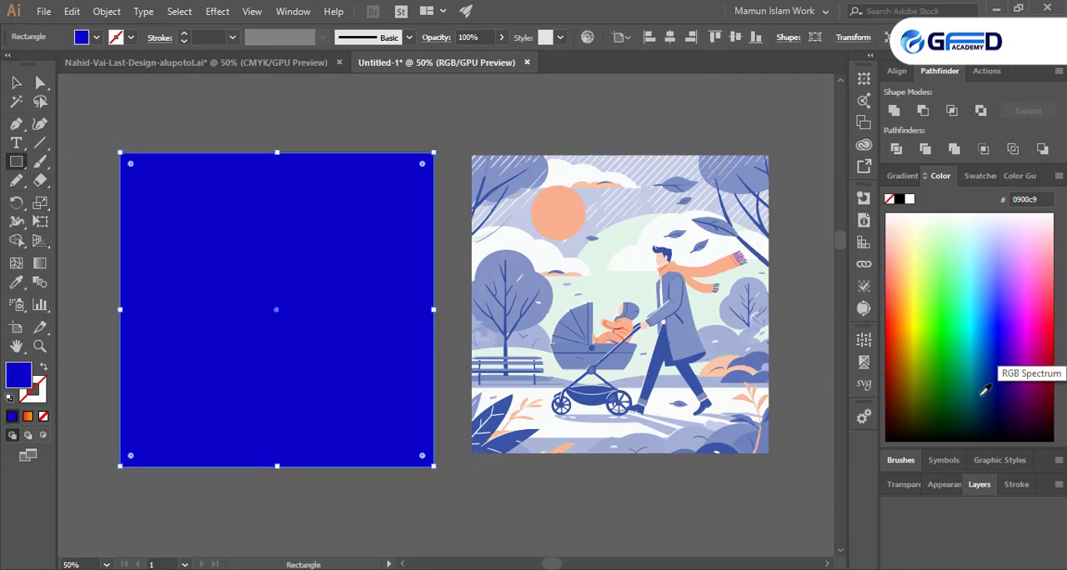
- Set the blue square's blending mode to Color so that it tints the illustration underneath
click(907, 486)
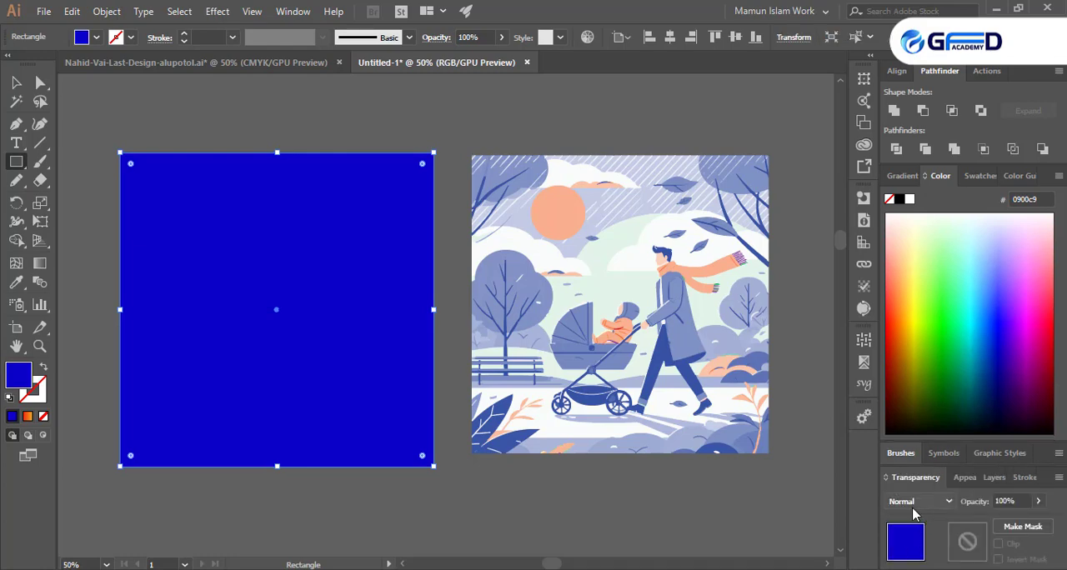
click(917, 501)
click(905, 468)
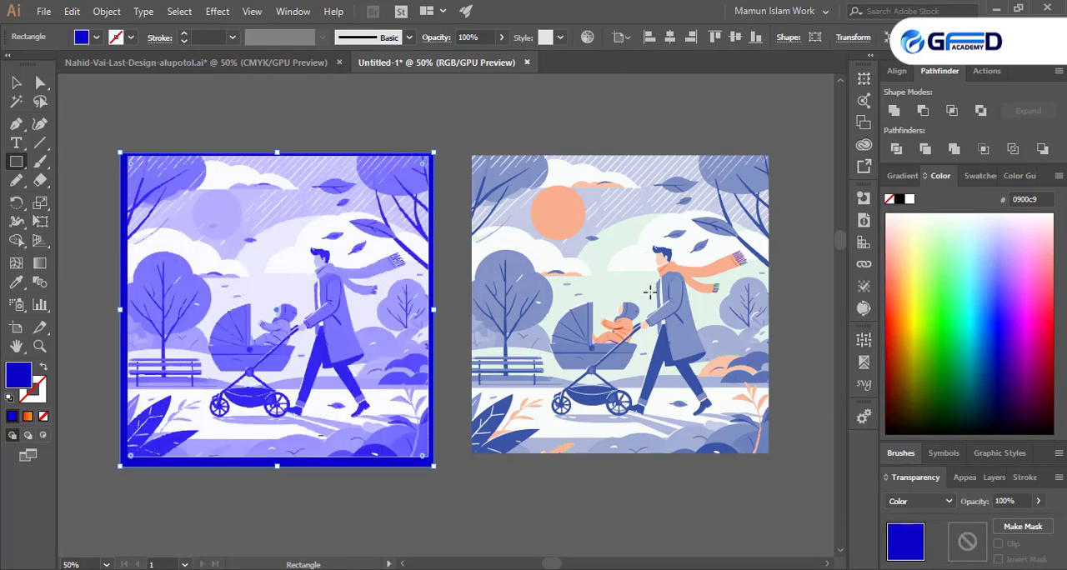
- Try a light yellow fill and a purple 5700f7 fill on the overlay square covering the teal illustration
click(915, 262)
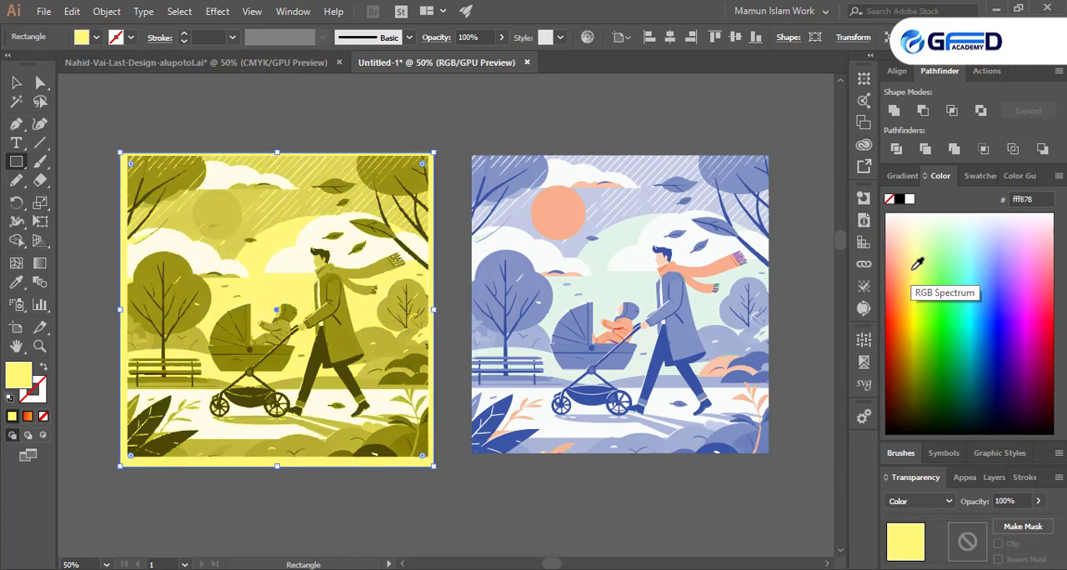
click(932, 311)
click(1011, 319)
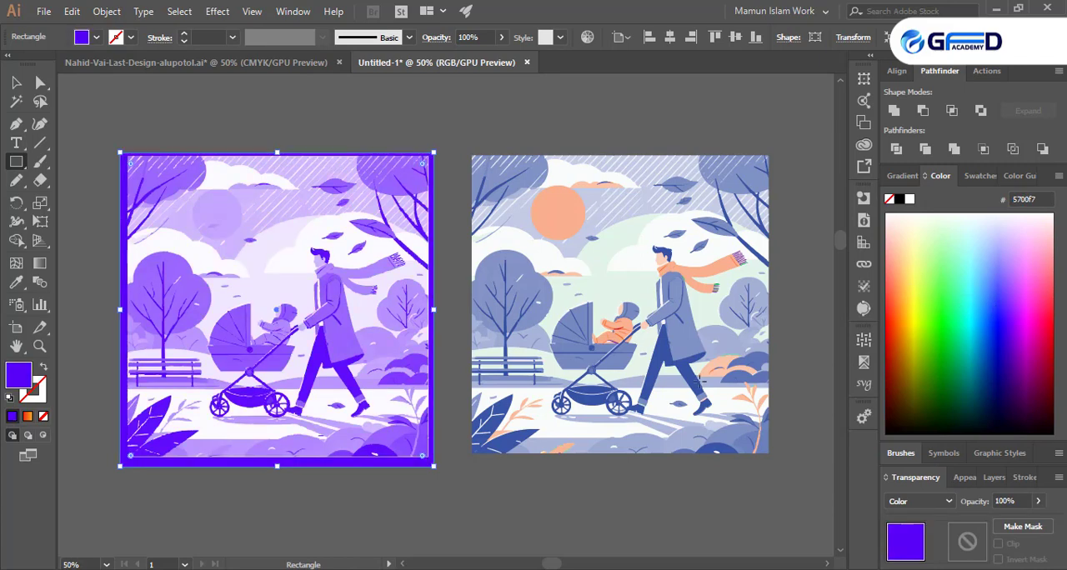
- Fill the overlay square with periwinkle 8092c5 sampled from the man's coat in the recolored illustration, and set its blending mode to Color
click(16, 281)
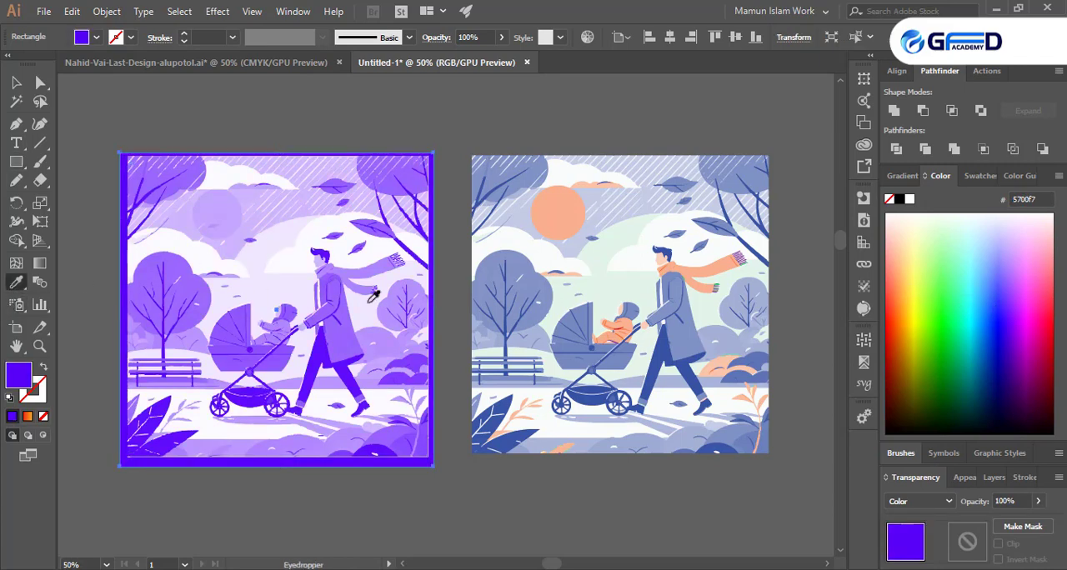
click(682, 330)
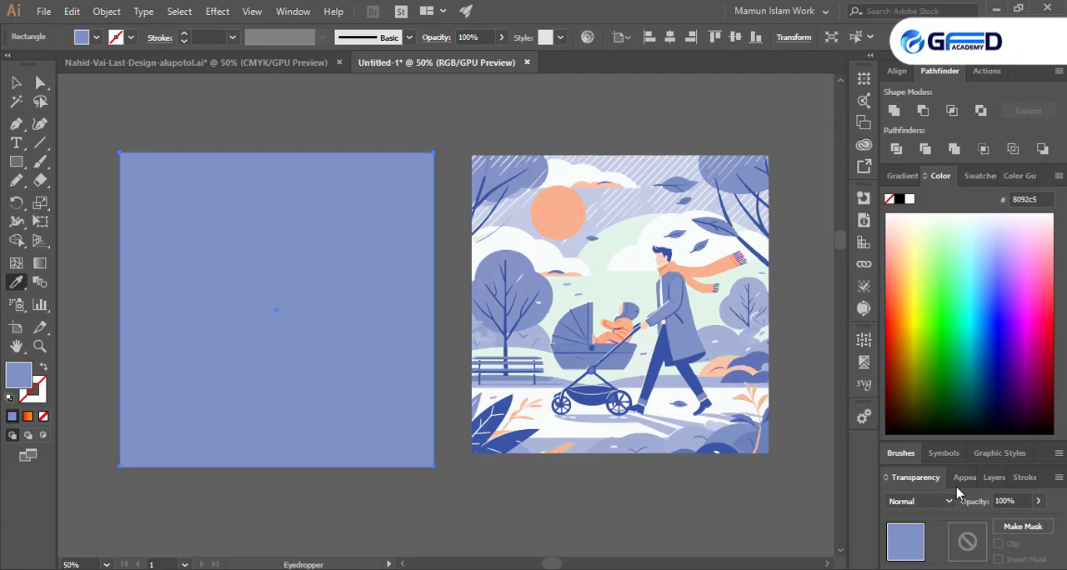
click(924, 504)
click(913, 467)
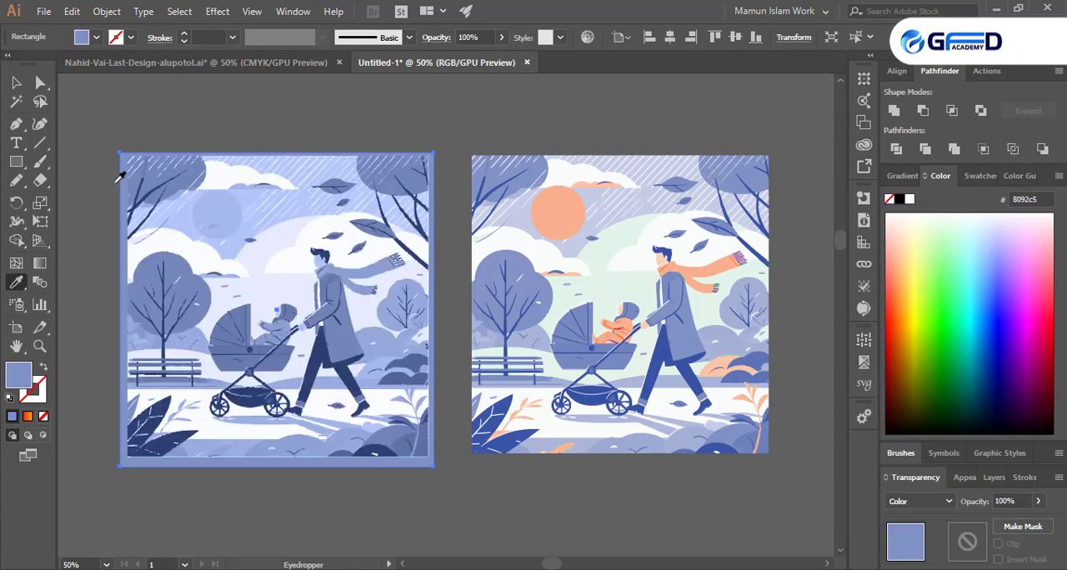
- Move the overlay square partly off the teal illustration to compare the tint, and bring it back over the artwork
click(16, 82)
click(69, 98)
drag(195, 203, 114, 389)
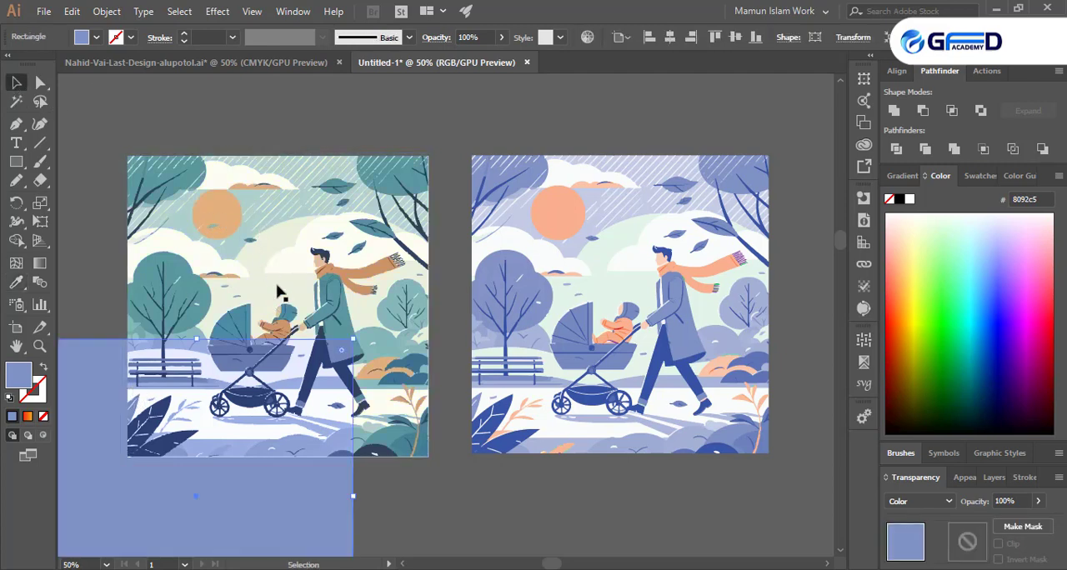
drag(295, 443, 345, 328)
drag(365, 274, 341, 262)
- Deselect the recolored group and delete the tinting overlay square from the original teal illustration
click(647, 310)
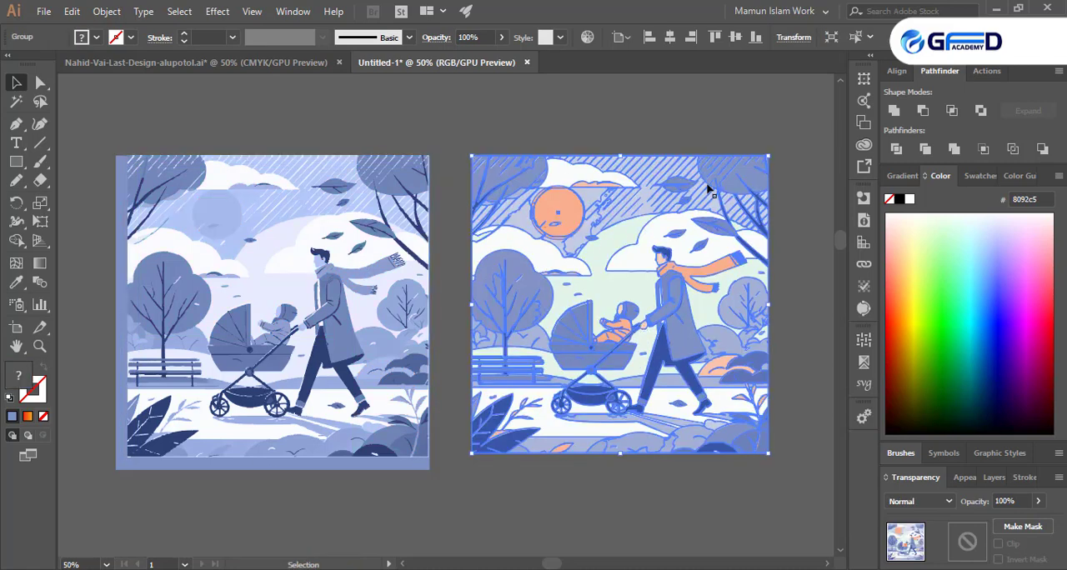
click(492, 539)
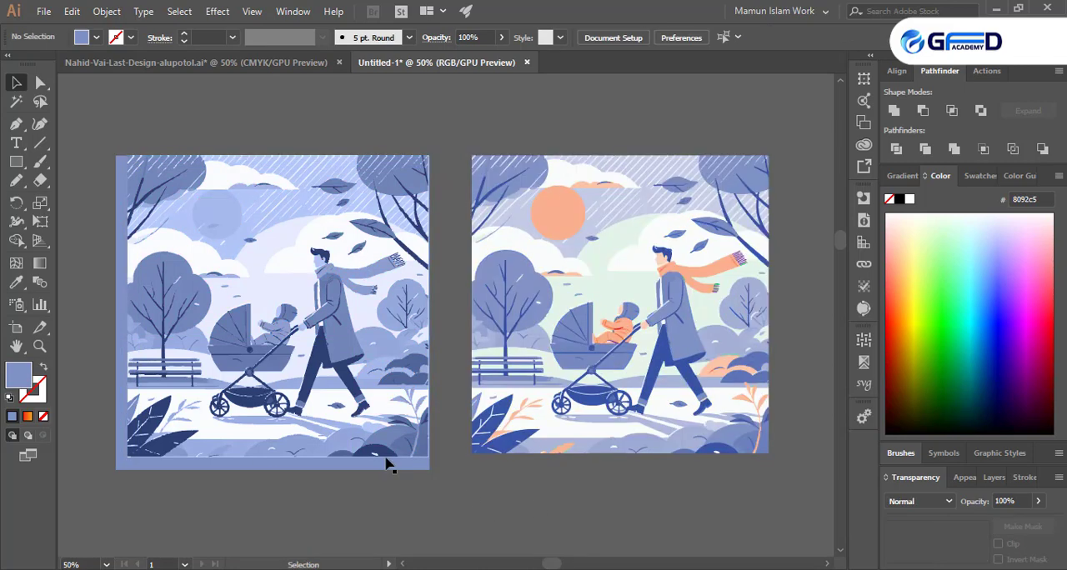
click(358, 446)
key(Delete)
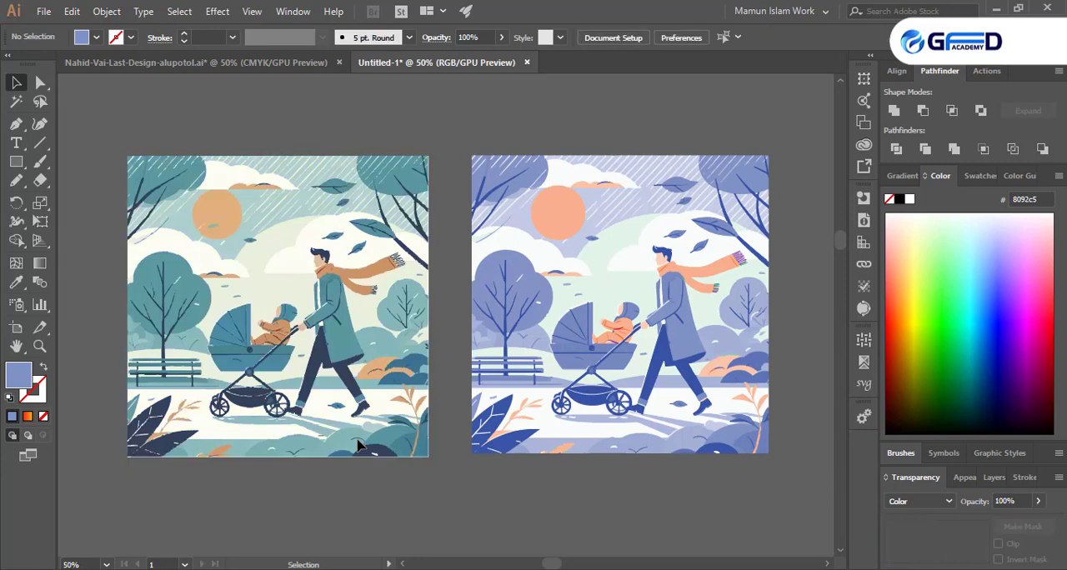